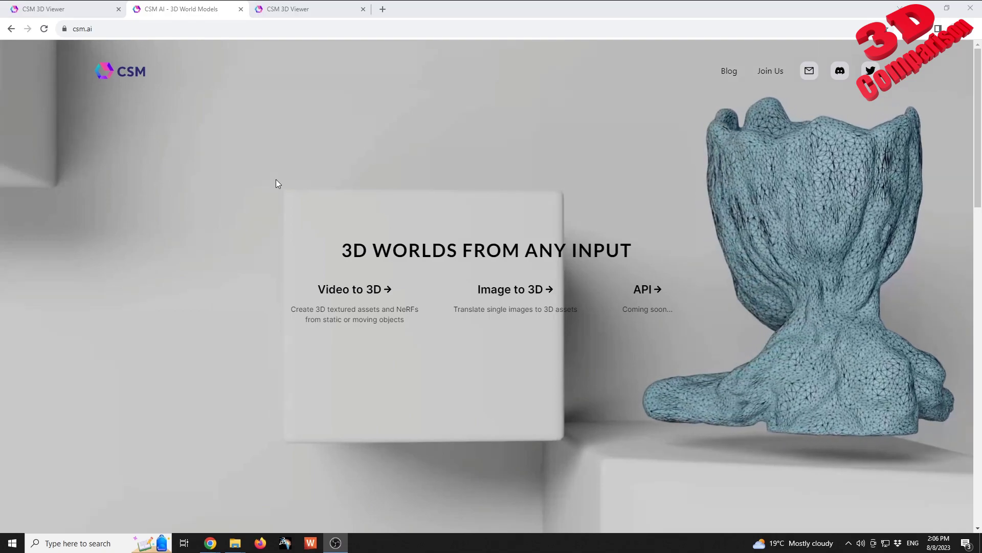
left_click(302, 12)
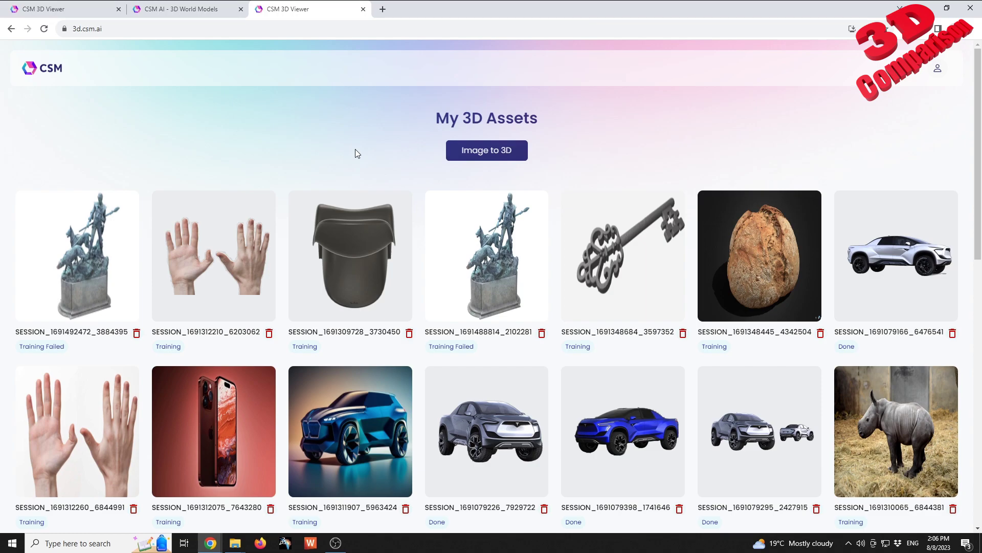
left_click(495, 158)
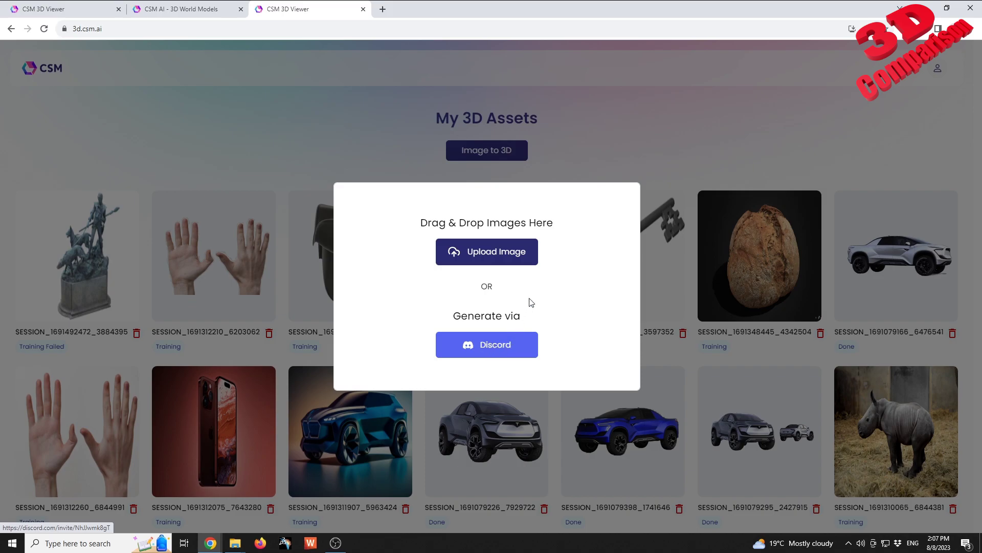
left_click(612, 170)
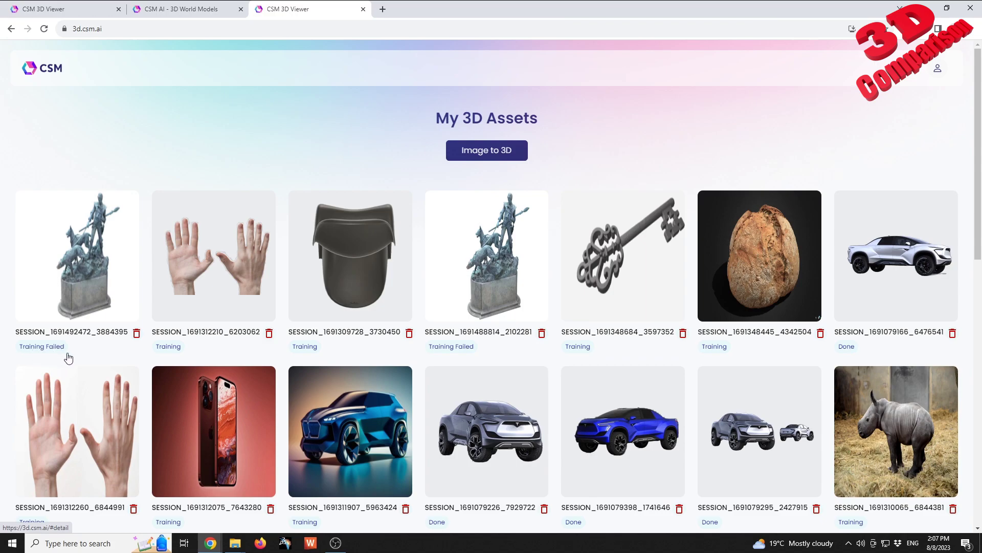
scroll(369, 378, "down", 1)
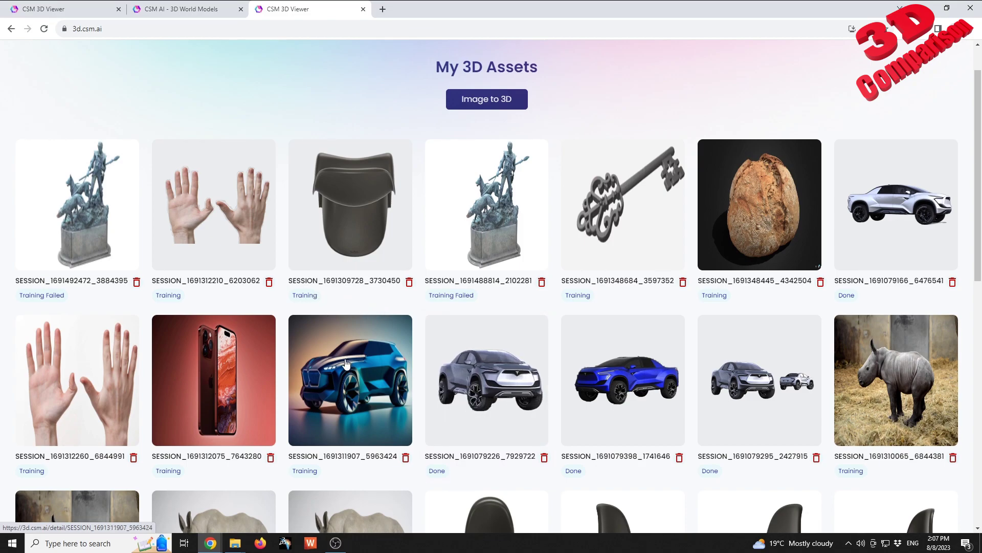
scroll(353, 368, "down", 1)
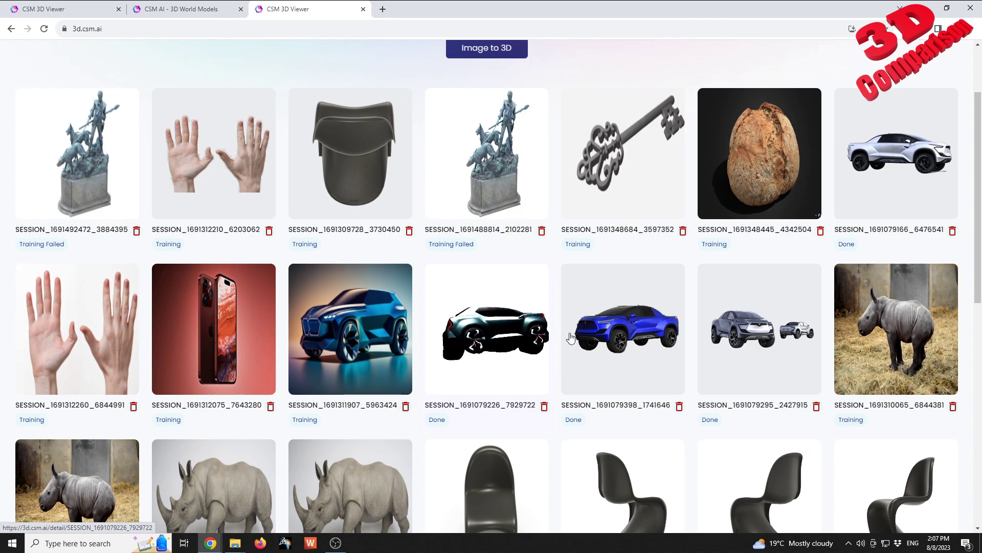
mouse_move(737, 345)
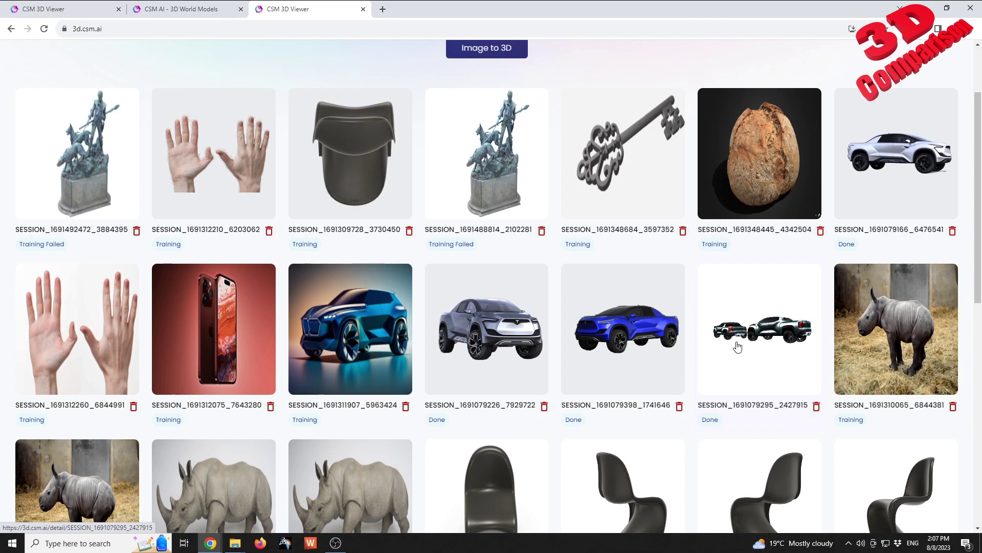
mouse_move(916, 187)
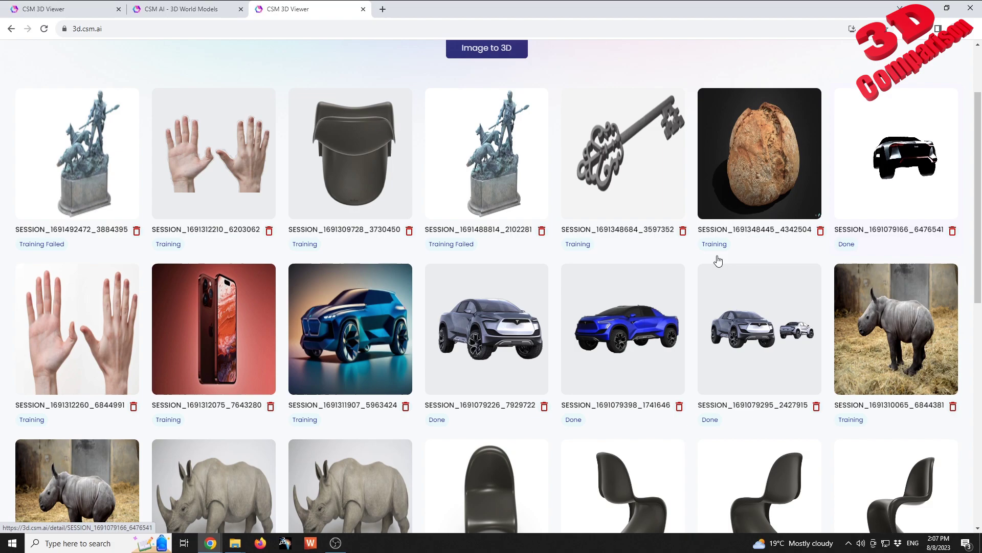
mouse_move(581, 338)
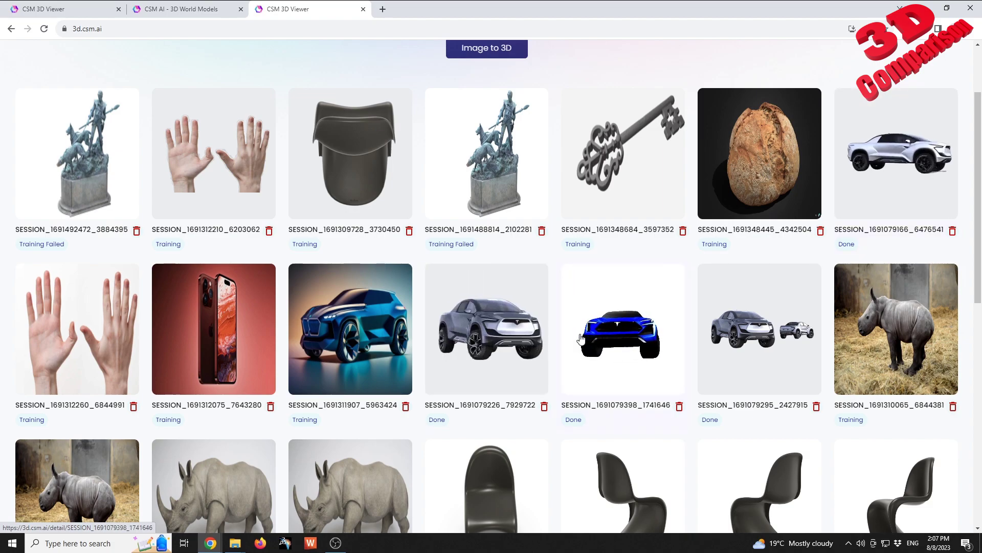
scroll(618, 337, "down", 7)
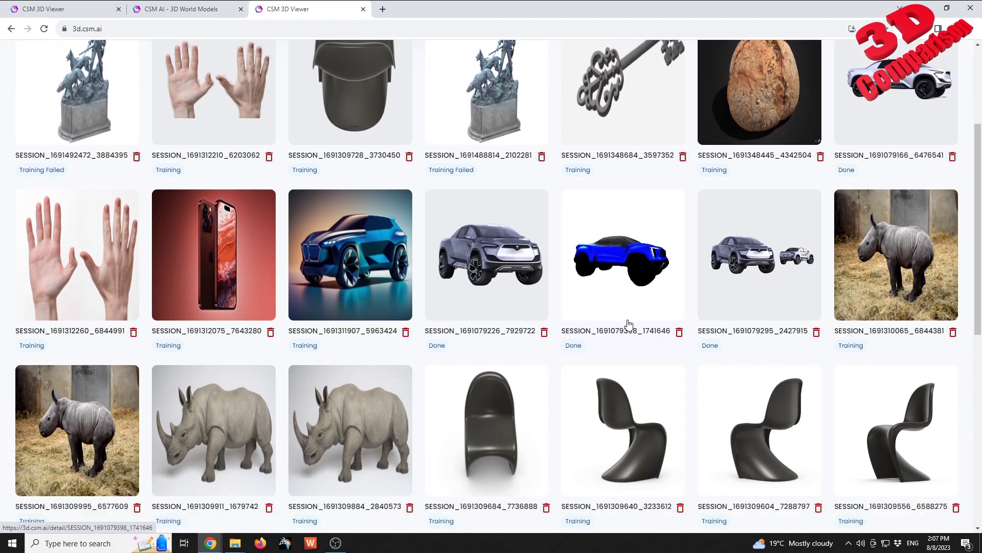
mouse_move(175, 358)
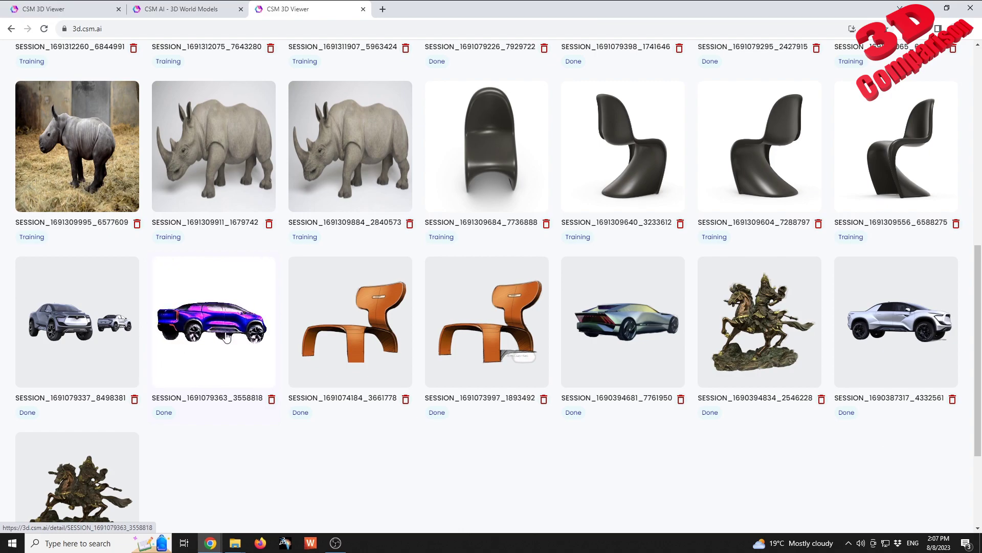
scroll(227, 336, "up", 3)
scroll(227, 336, "up", 5)
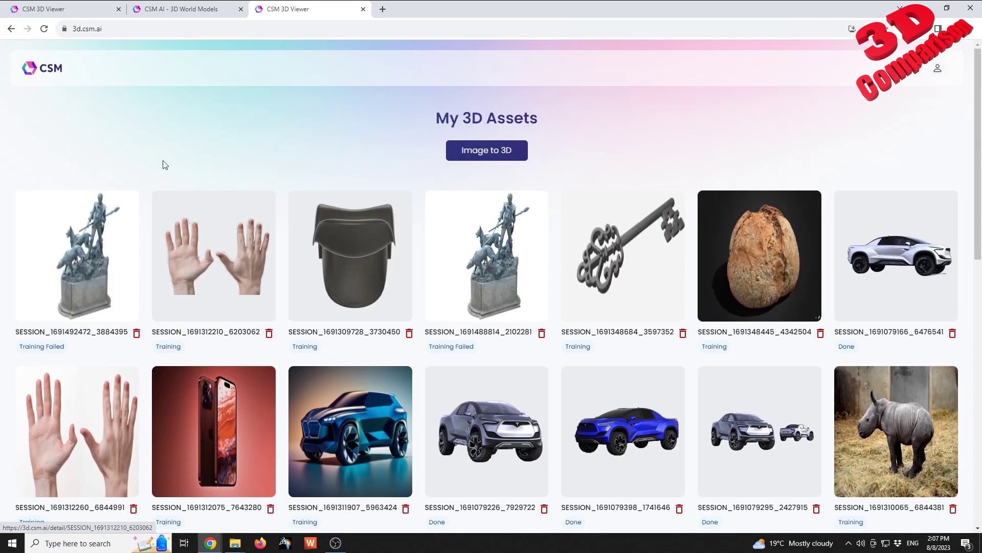
Step: Switch to the Community Showcase gallery tab and scroll down slightly through the model thumbnails
left_click(59, 9)
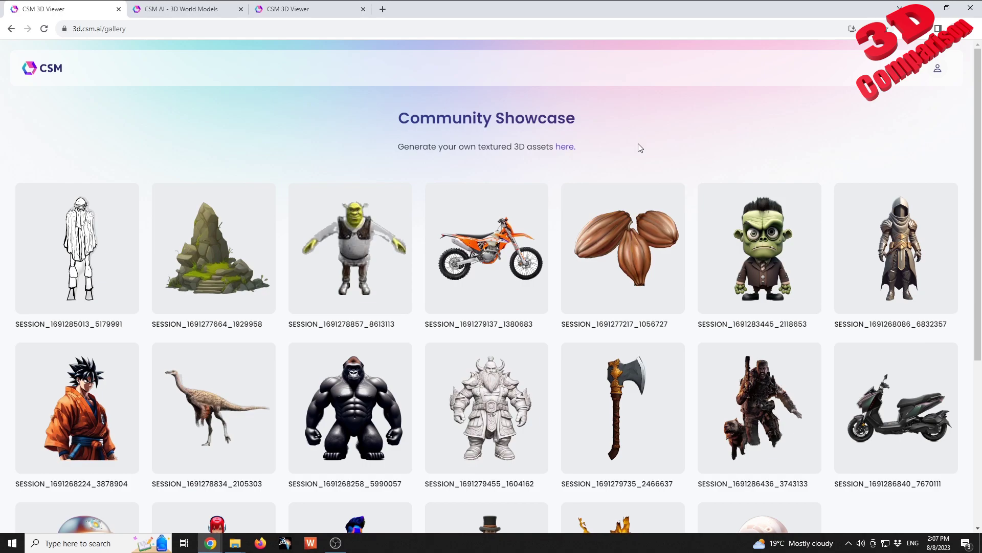
scroll(706, 152, "down", 1)
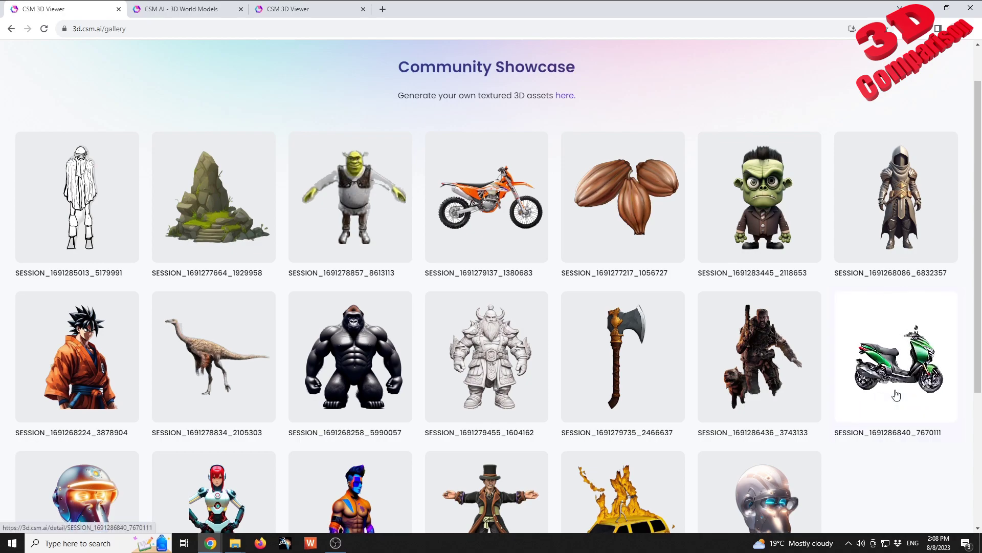
left_click(897, 395)
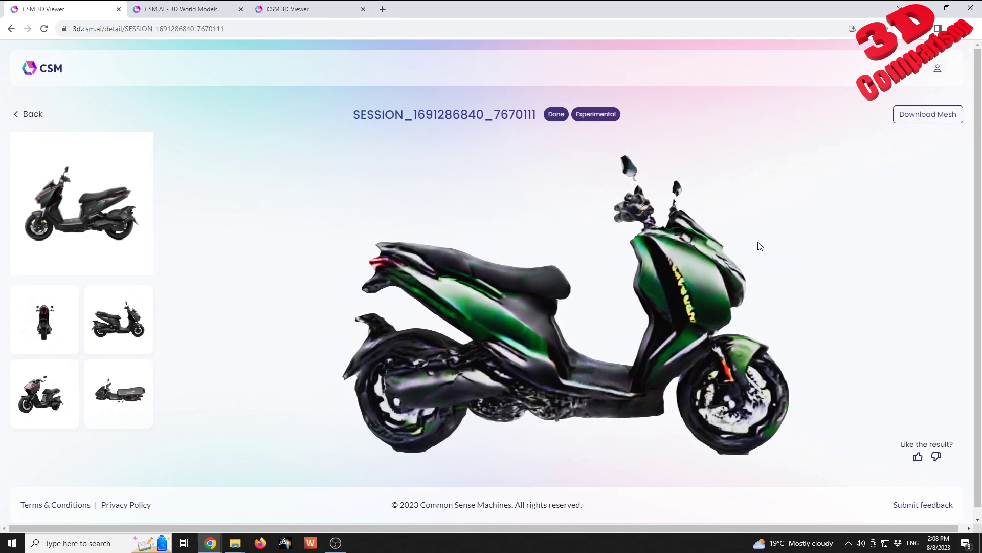
left_click_drag(745, 213, 627, 246)
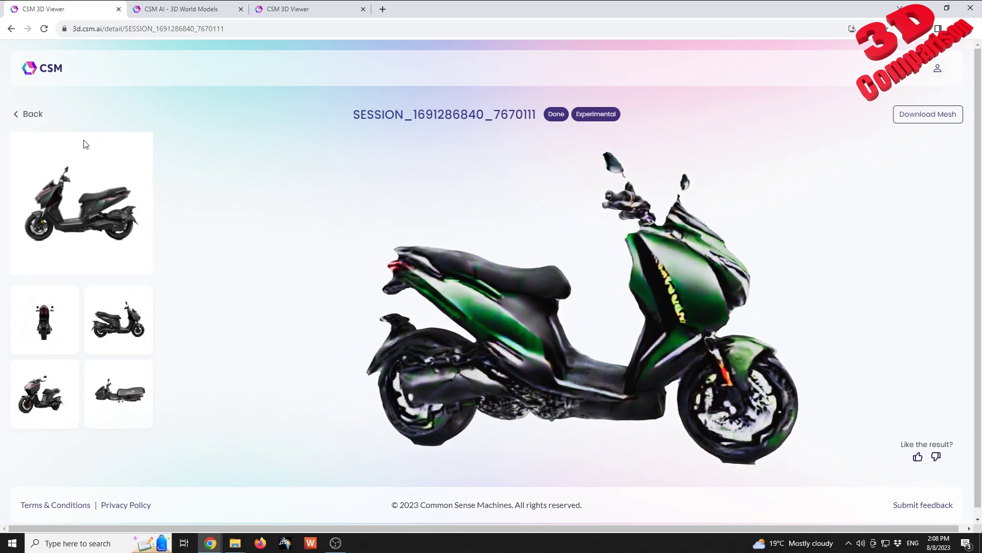
left_click(41, 117)
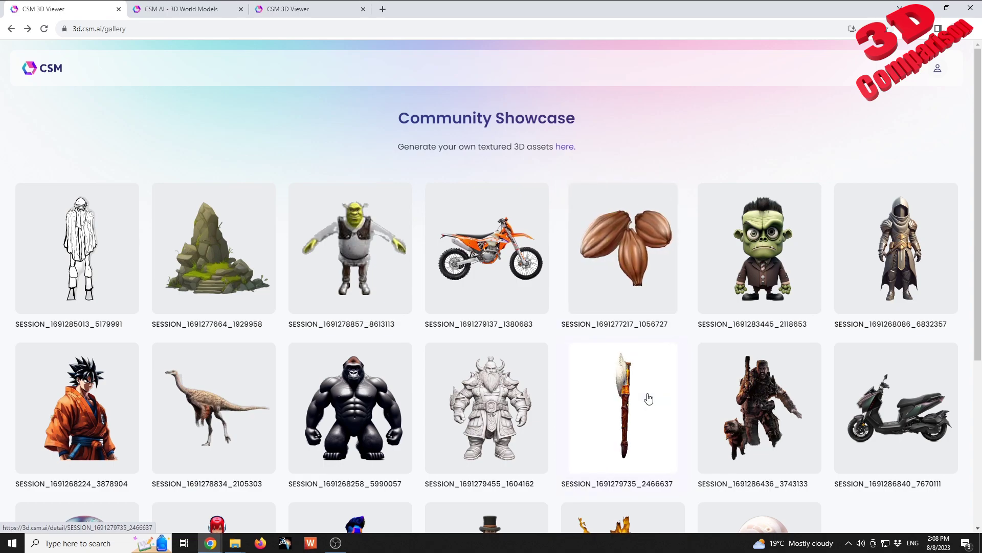
Step: Open the textured battle axe's detail page and zoom in and out on the model
left_click(649, 394)
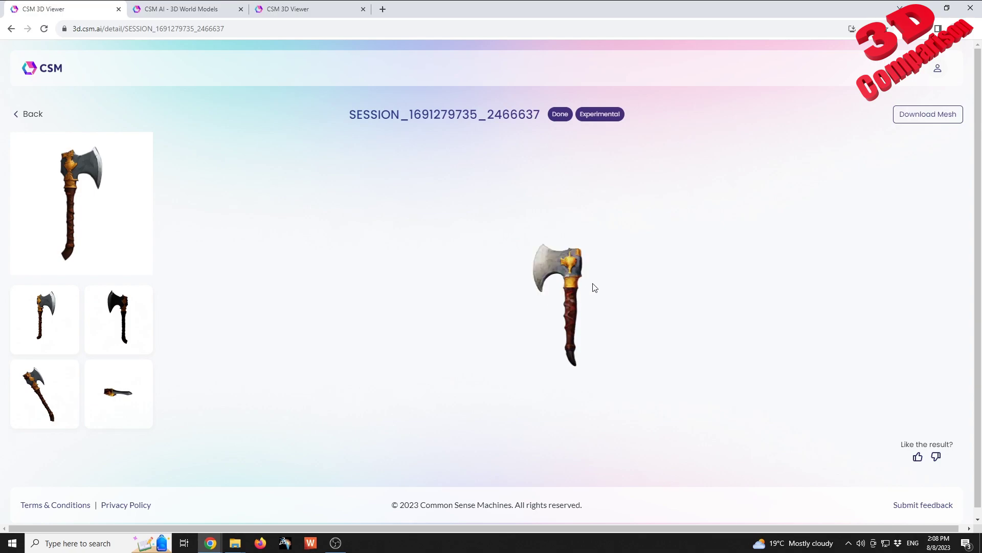
scroll(581, 266, "up", 3)
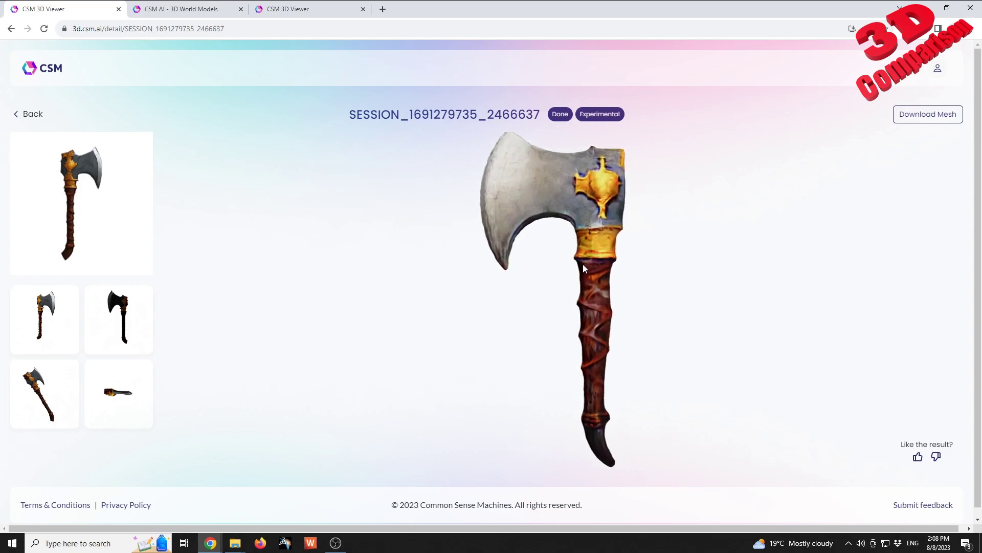
scroll(582, 264, "down", 3)
scroll(564, 280, "up", 3)
scroll(566, 235, "down", 3)
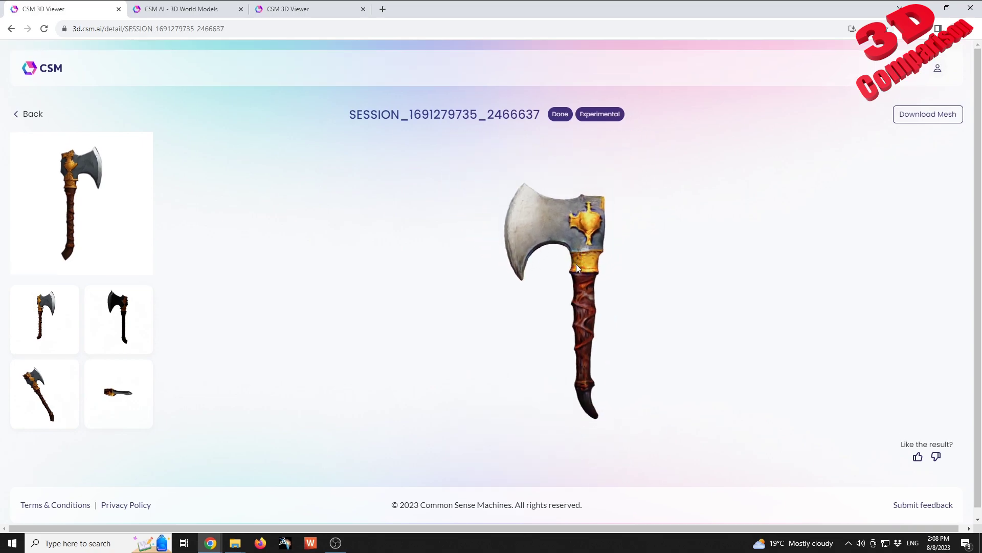
Step: Tumble and tilt the axe end-on, zoom in close, then bring up File Explorer
left_click_drag(576, 264, 742, 310)
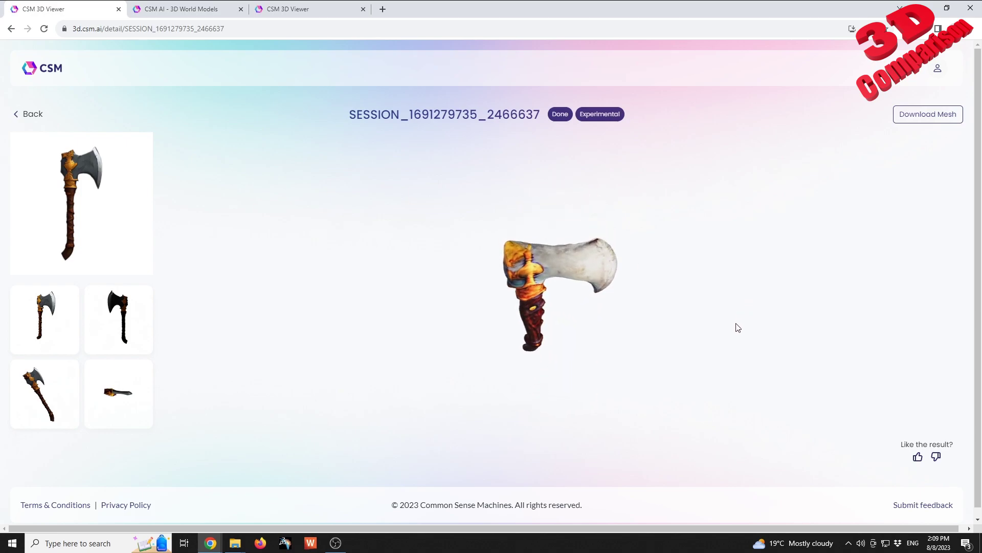
mouse_move(592, 277)
left_mouse_down()
mouse_move(592, 286)
mouse_move(585, 262)
left_mouse_up()
scroll(592, 287, "up", 5)
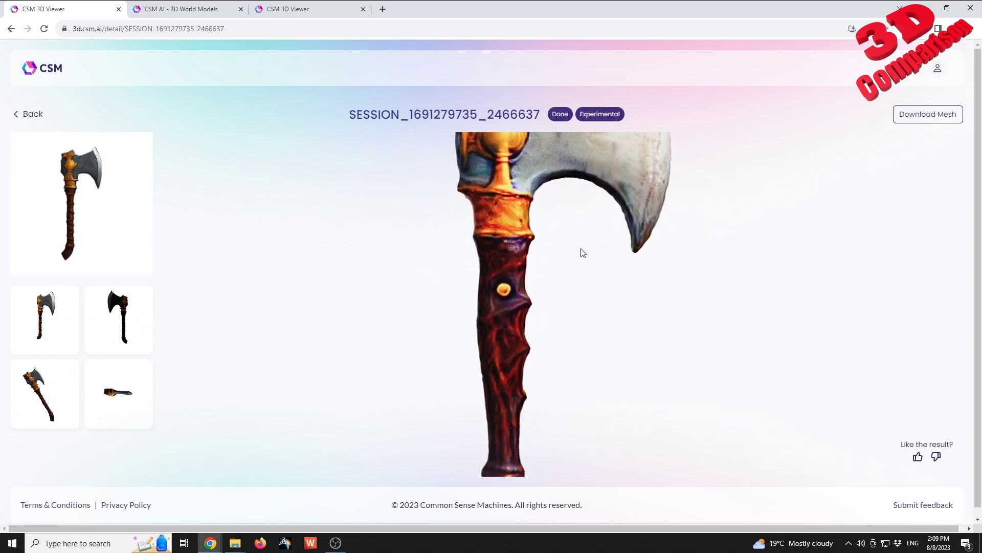
left_click(235, 542)
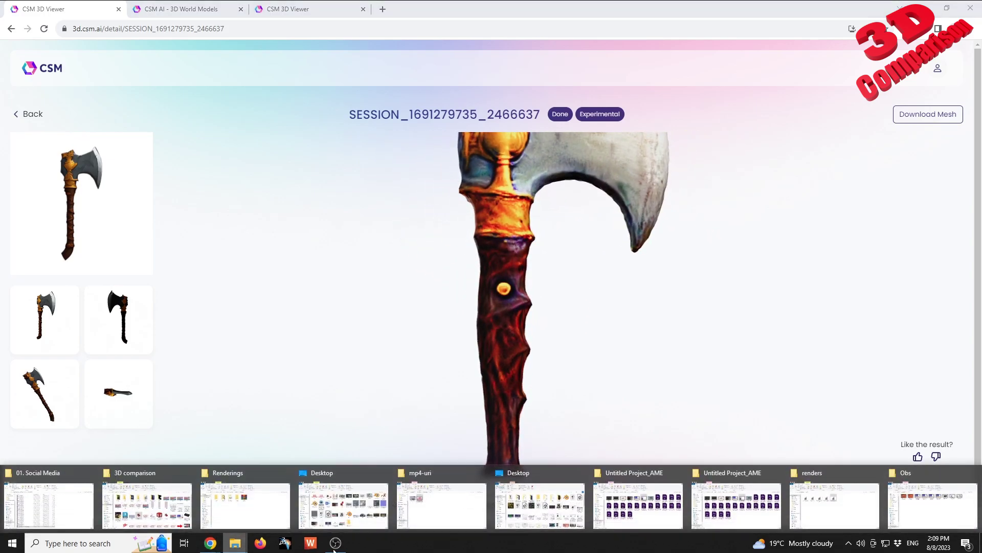
Step: View the renders folder's five JPG renders, then return to the CSM axe page
left_click(851, 497)
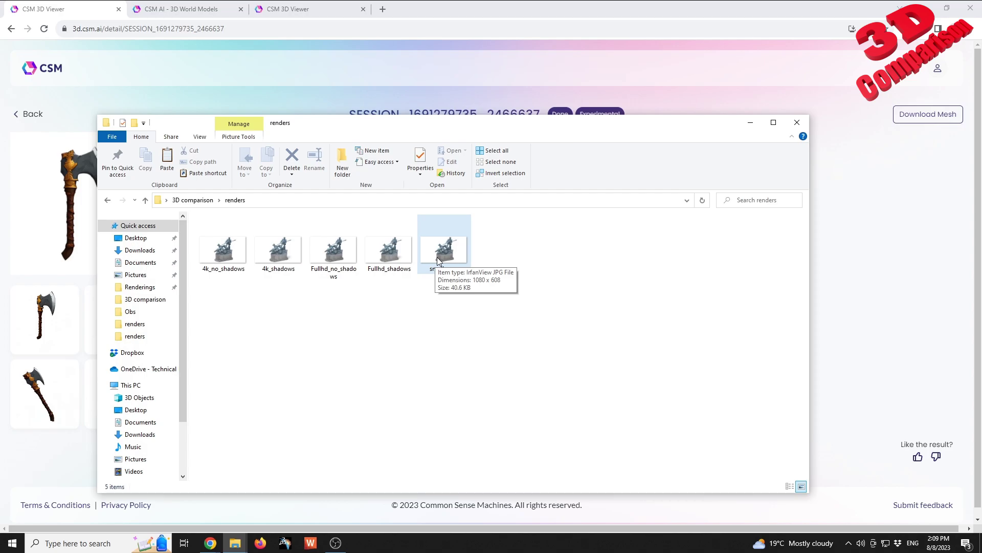
key("alt+Tab")
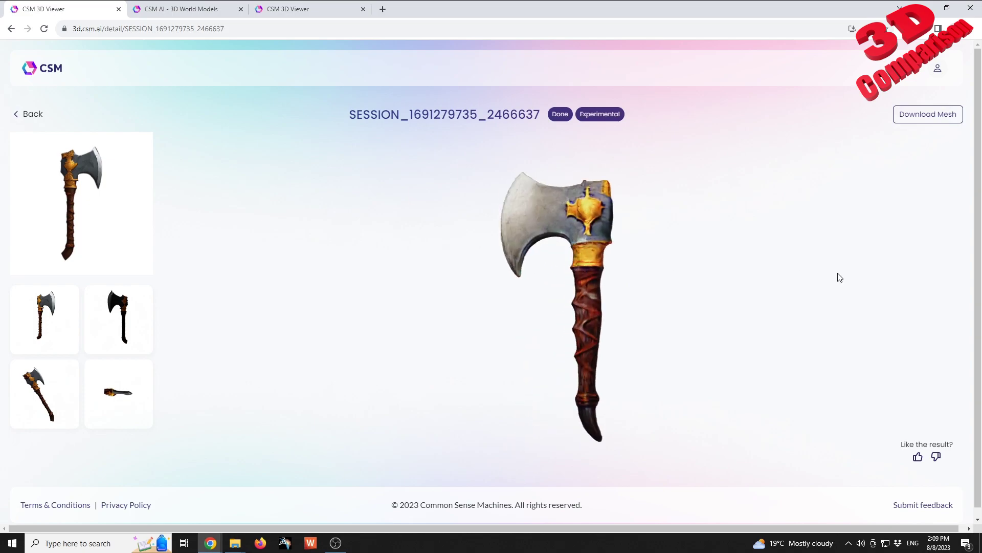
Step: Spin the axe a full turn, download its mesh as a 2.9 MB GLB, and open Windows search
left_click_drag(839, 277, 526, 278)
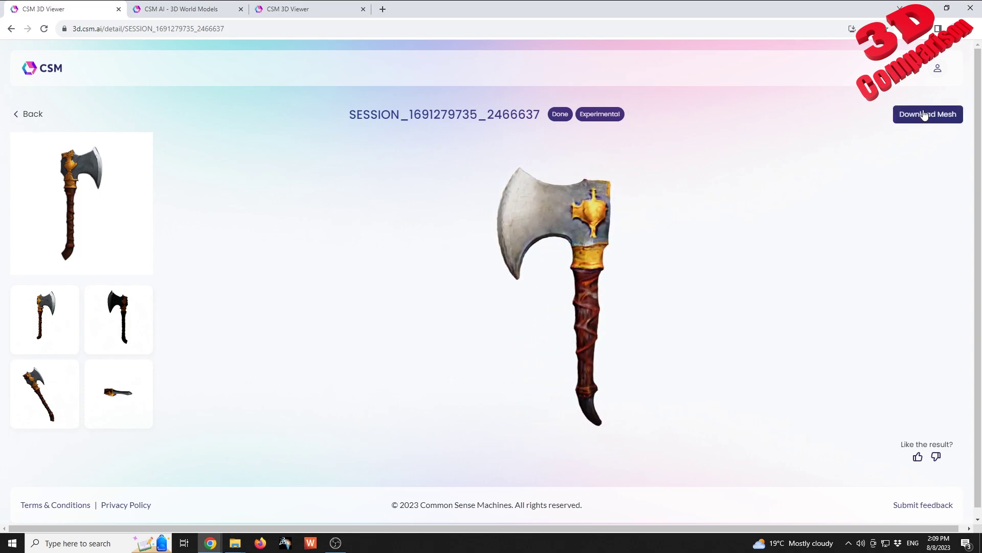
left_click(925, 115)
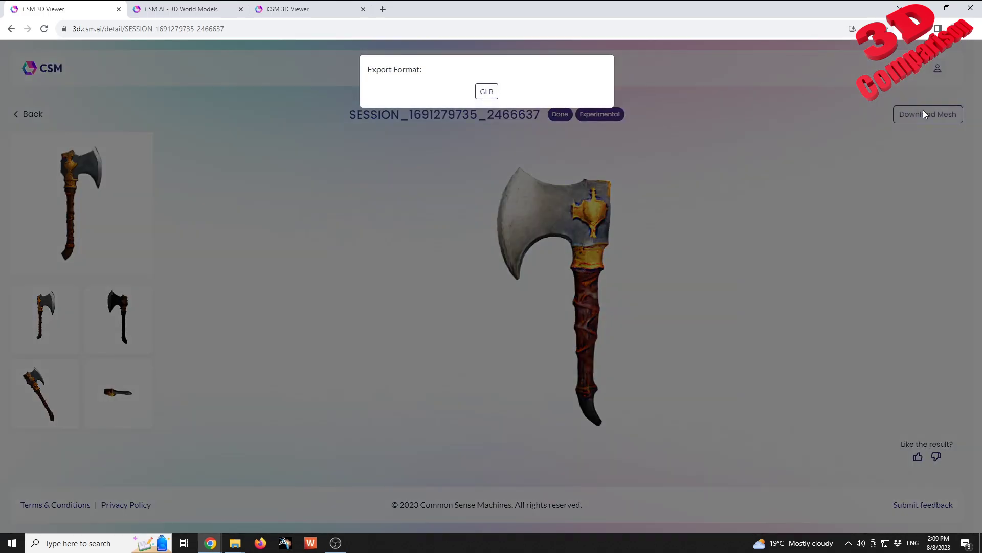
left_click(488, 93)
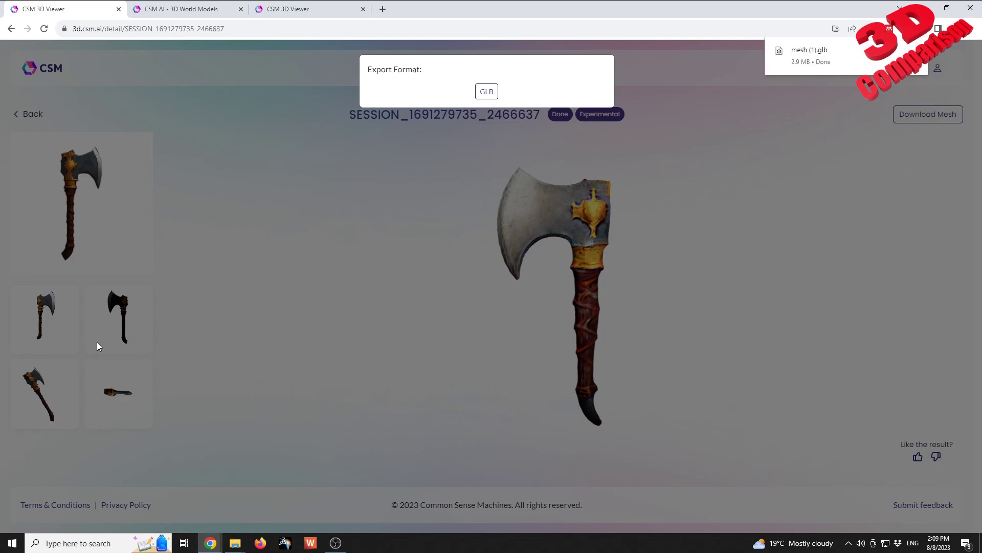
key("super+s")
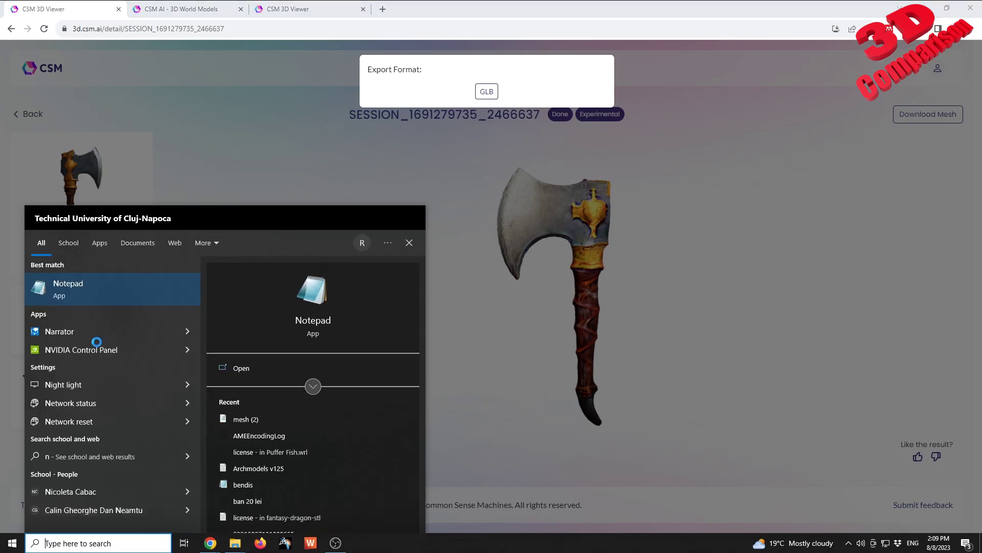
Step: Launch Blender 3.5.1 from Windows search and dismiss the startup splash screen
type("ble")
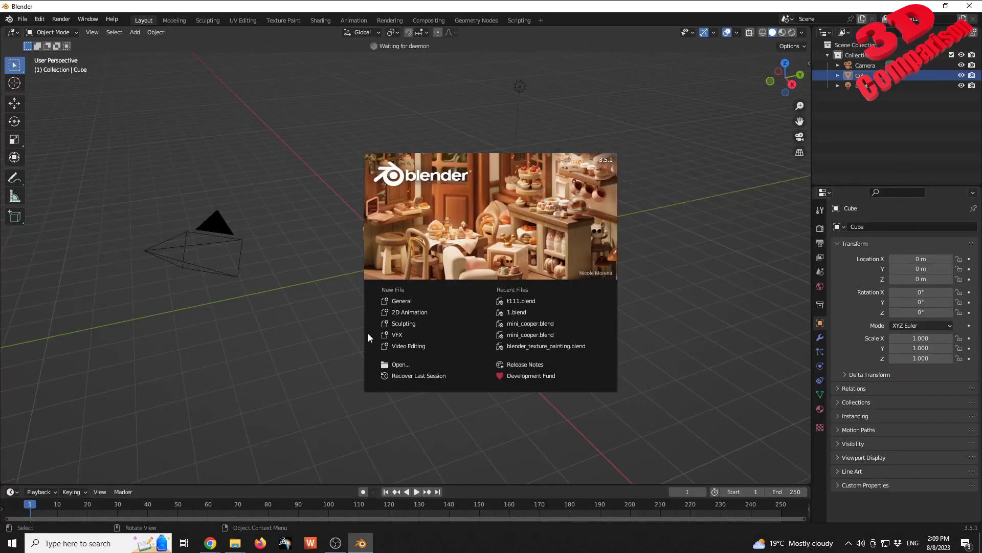
left_click(294, 180)
Step: Import mesh (1).glb from the Downloads folder as a glTF 2.0 file
left_click(22, 19)
mouse_move(64, 160)
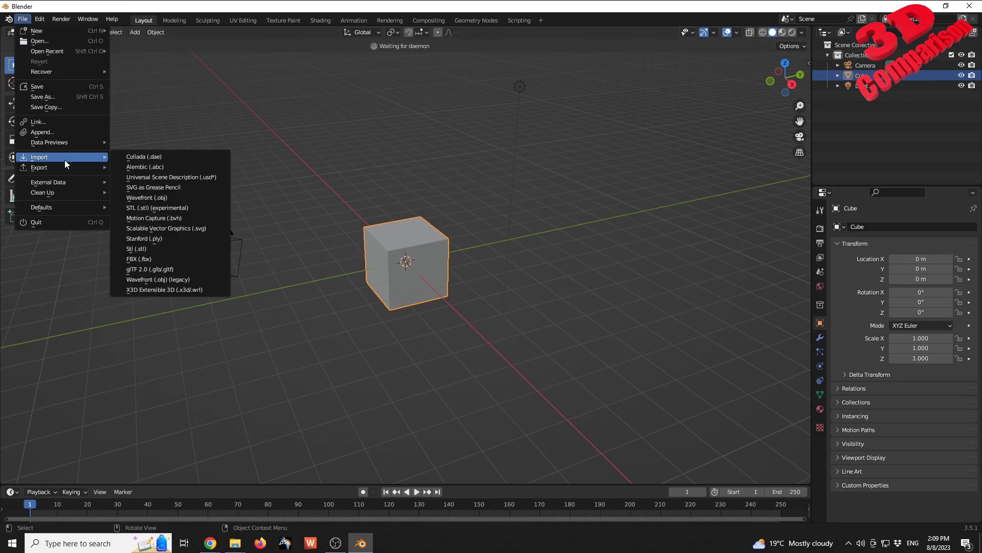
left_click(182, 267)
left_click(260, 266)
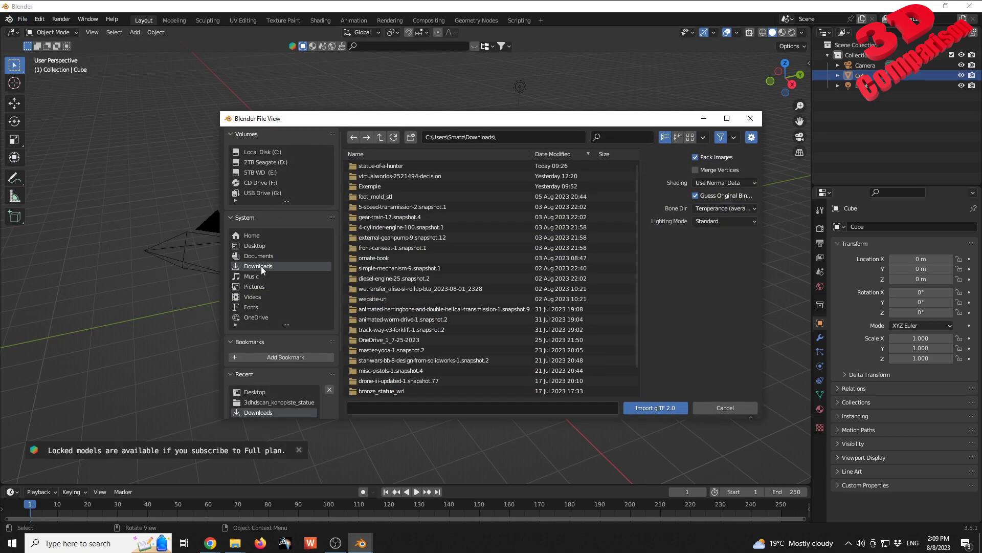
scroll(460, 256, "down", 3)
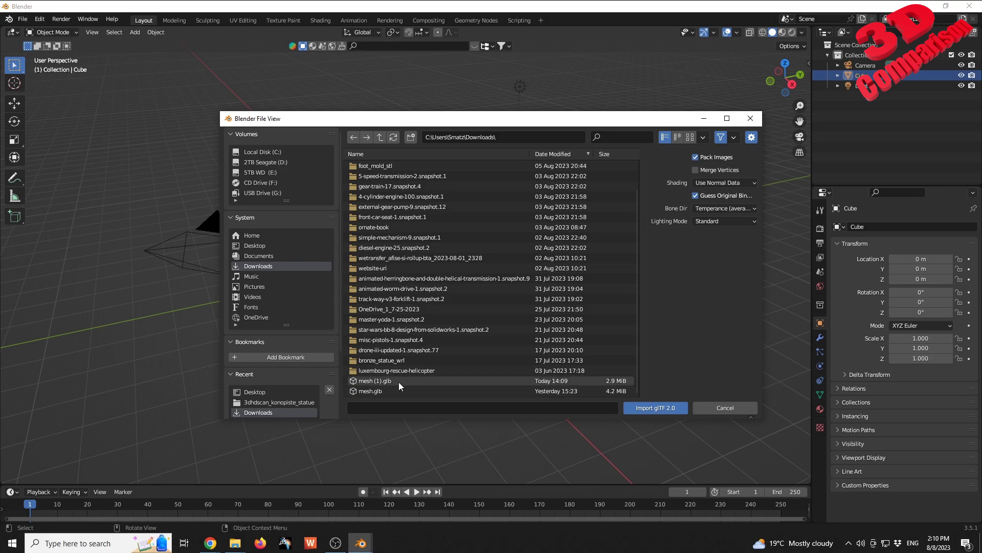
left_click(398, 381)
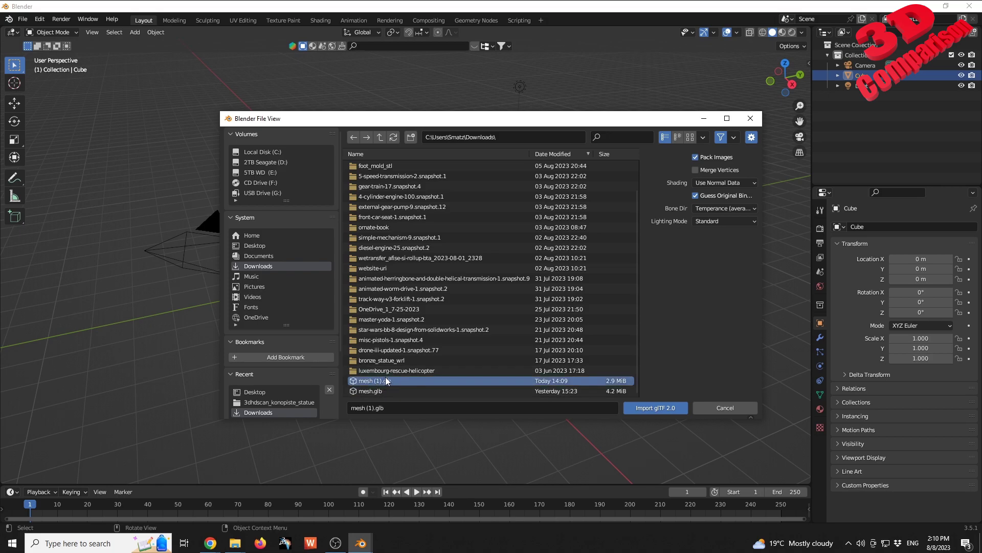
left_click(653, 409)
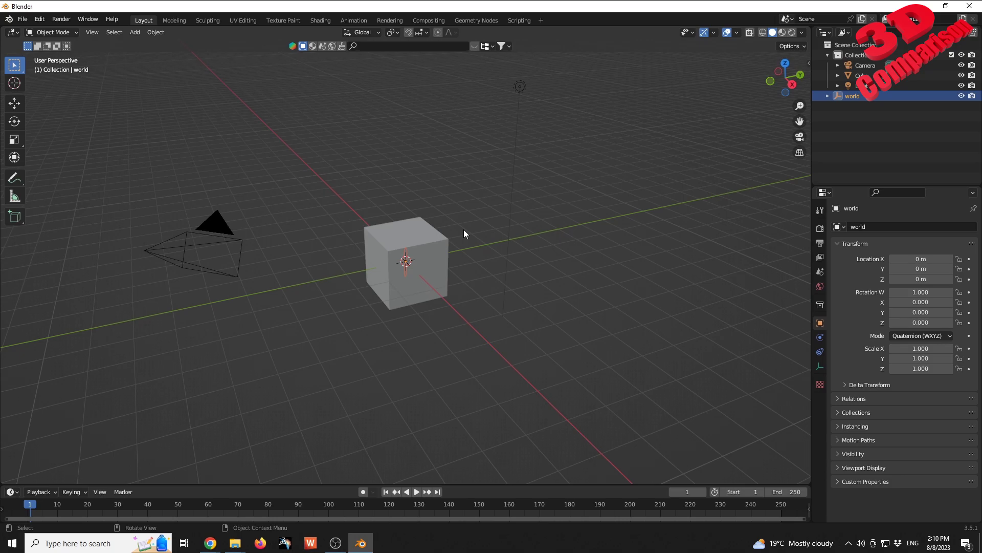
Step: Move the imported world object about 2.38 m along the Y axis, then deselect it
scroll(455, 265, "down", 5)
scroll(444, 259, "up", 12)
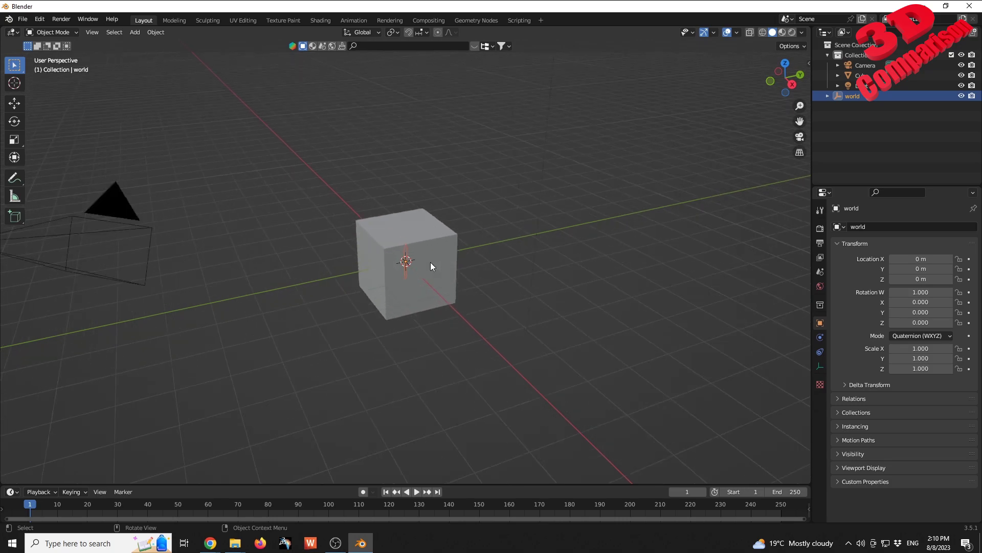
mouse_move(449, 258)
middle_mouse_down()
mouse_move(505, 224)
mouse_move(499, 235)
mouse_move(427, 248)
mouse_move(455, 247)
middle_mouse_up()
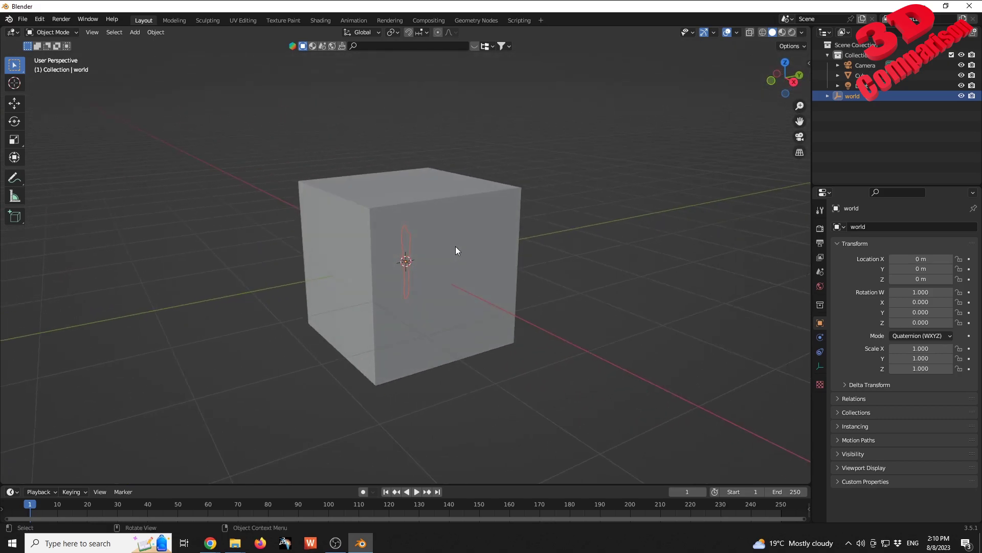
key("g")
key("y")
left_click(593, 235)
left_click(576, 247)
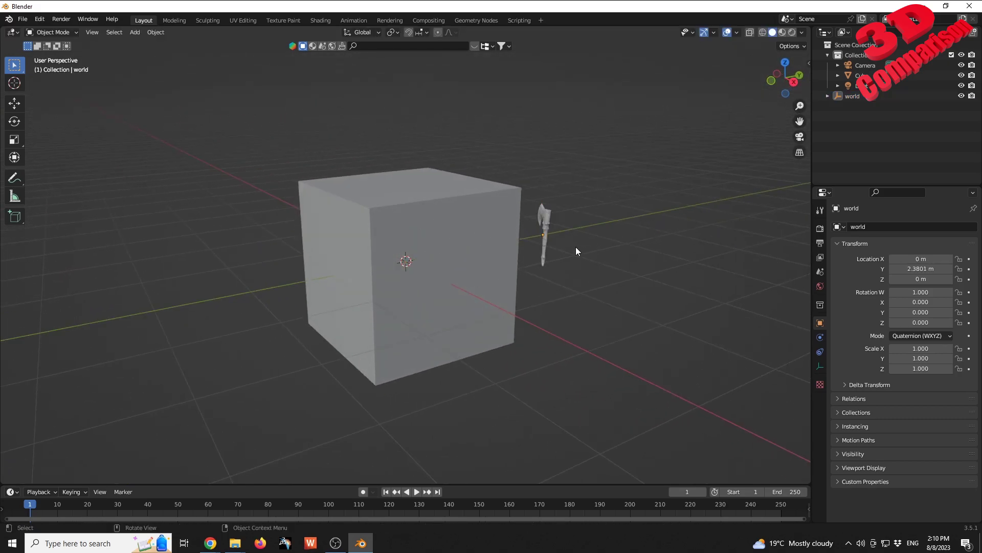
Step: Switch to Material Preview shading, orbit close to the textured axe and select it
scroll(578, 244, "down", 2)
middle_click_drag(579, 244, 770, 117)
left_click(793, 32)
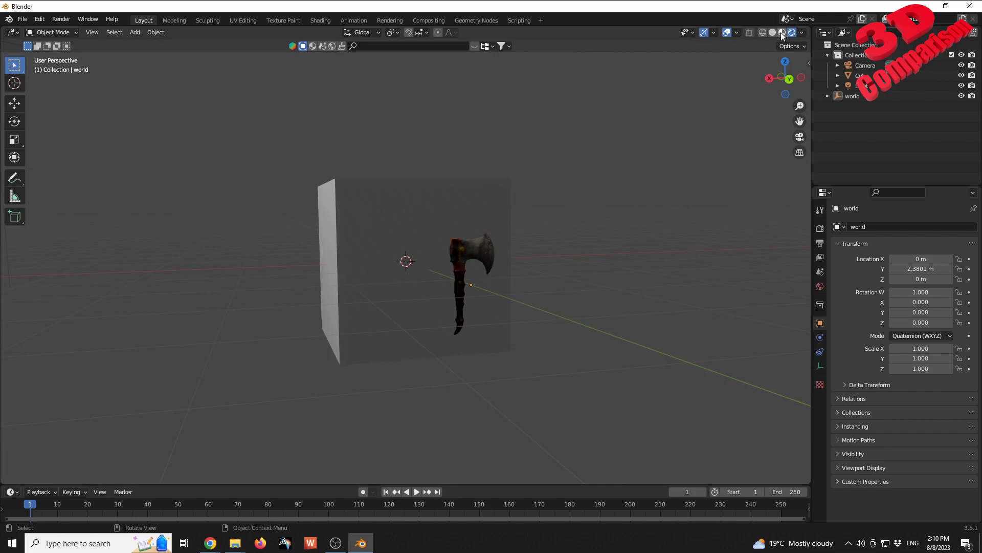
left_click(781, 32)
middle_click_drag(502, 283, 472, 276)
scroll(373, 234, "up", 2)
middle_click_drag(372, 233, 357, 174)
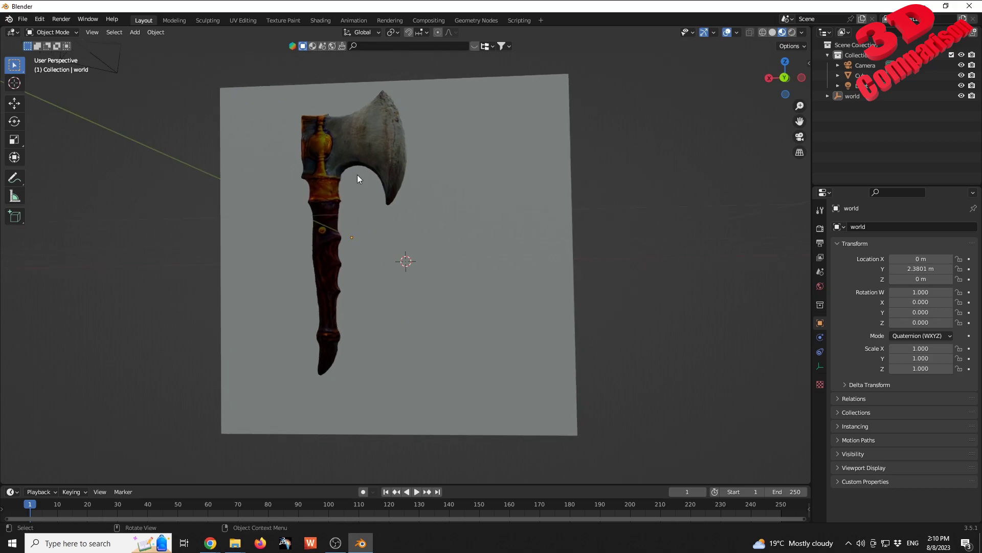
left_click(351, 147)
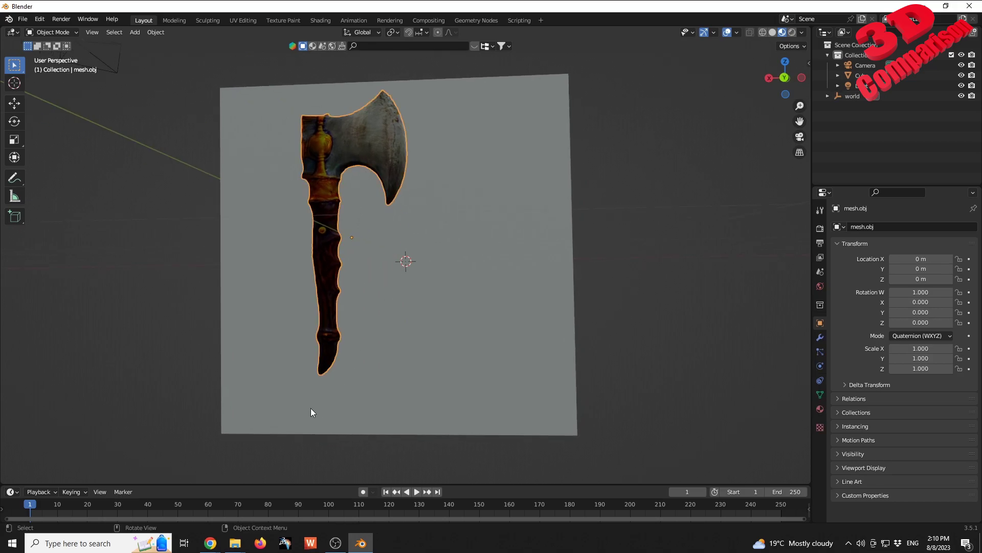
Step: Bring the CSM browser back, dismiss the Export Format prompt and return to the gallery
mouse_move(214, 547)
left_click(194, 514)
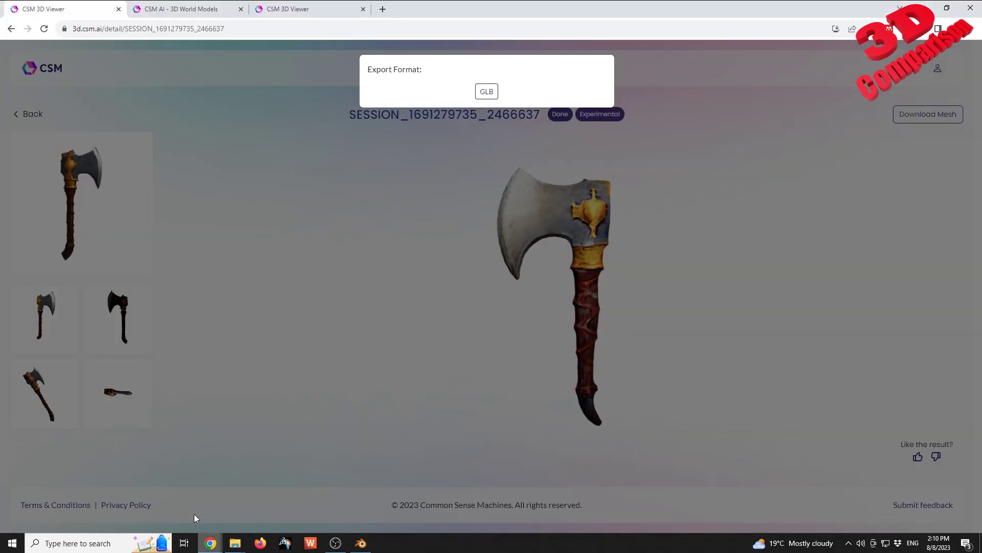
left_click(423, 281)
left_click(22, 118)
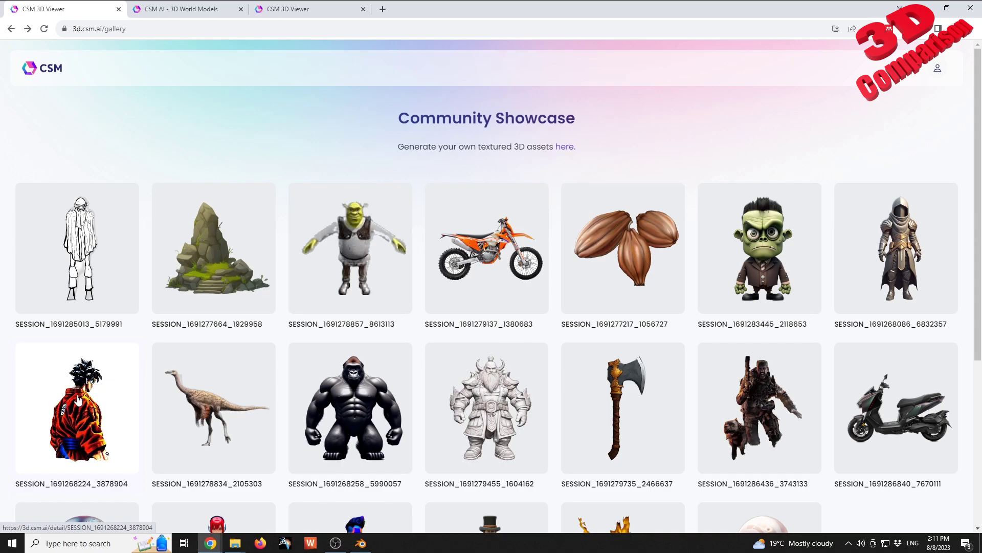
Step: Open the orange-gi fighter, zoom in and rotate it front to back, then return to the gallery
left_click(78, 400)
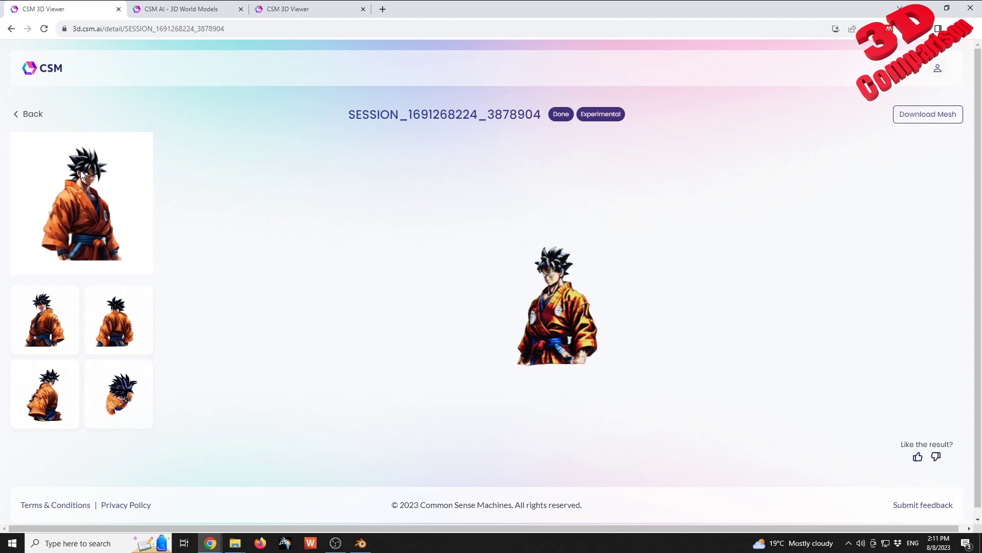
scroll(529, 332, "up", 5)
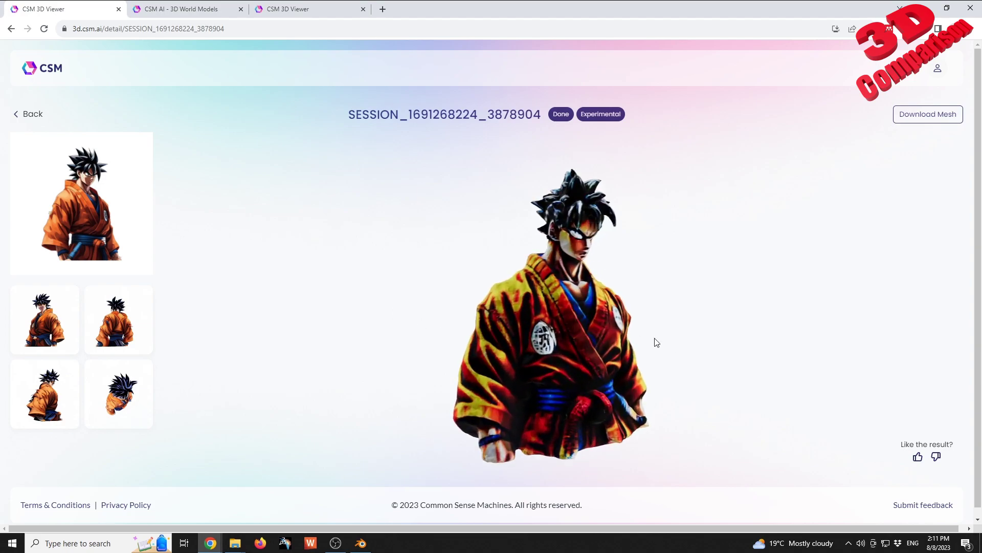
left_click_drag(621, 340, 658, 342)
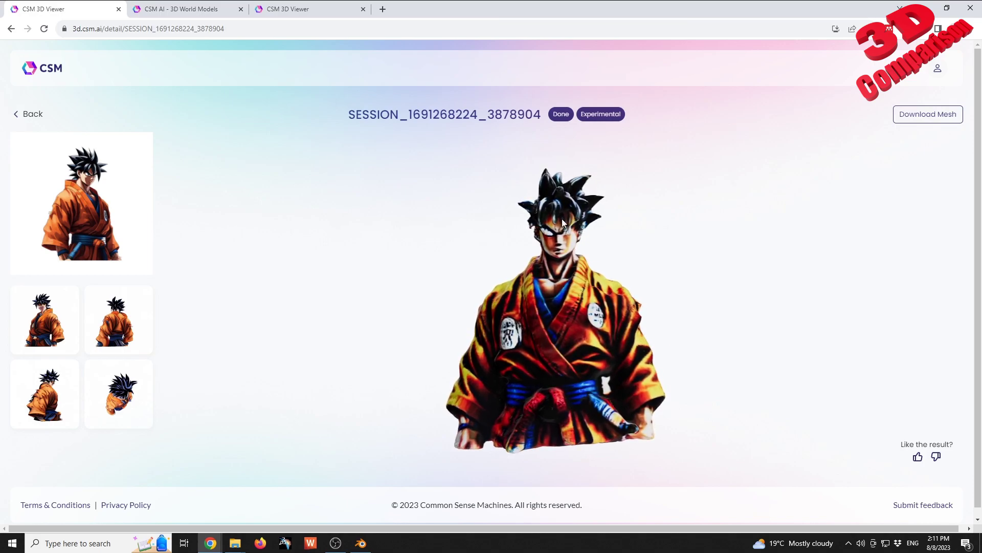
left_click_drag(611, 269, 686, 276)
left_click(34, 117)
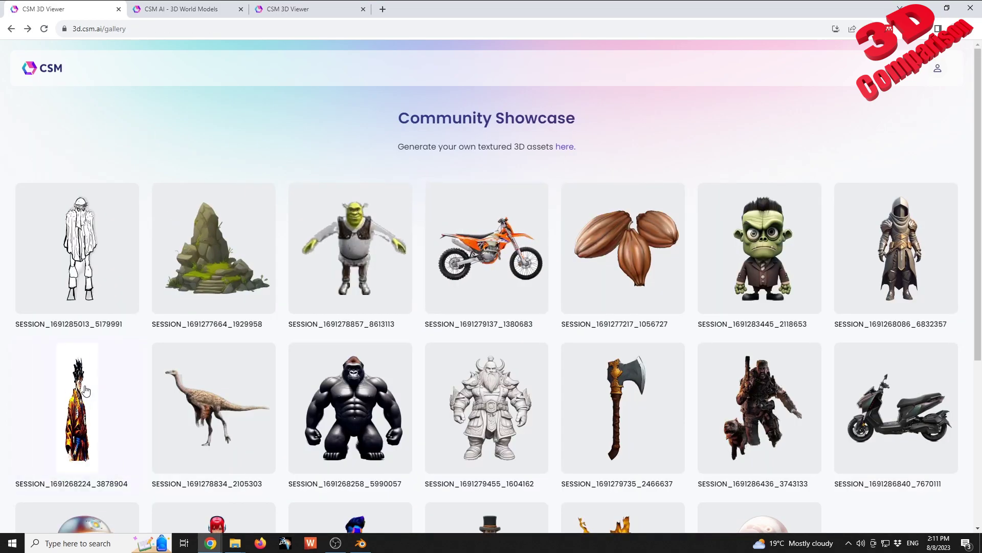
Step: Scroll down the gallery through newly loaded models like the flaming van and tentacled creature
scroll(531, 362, "down", 2)
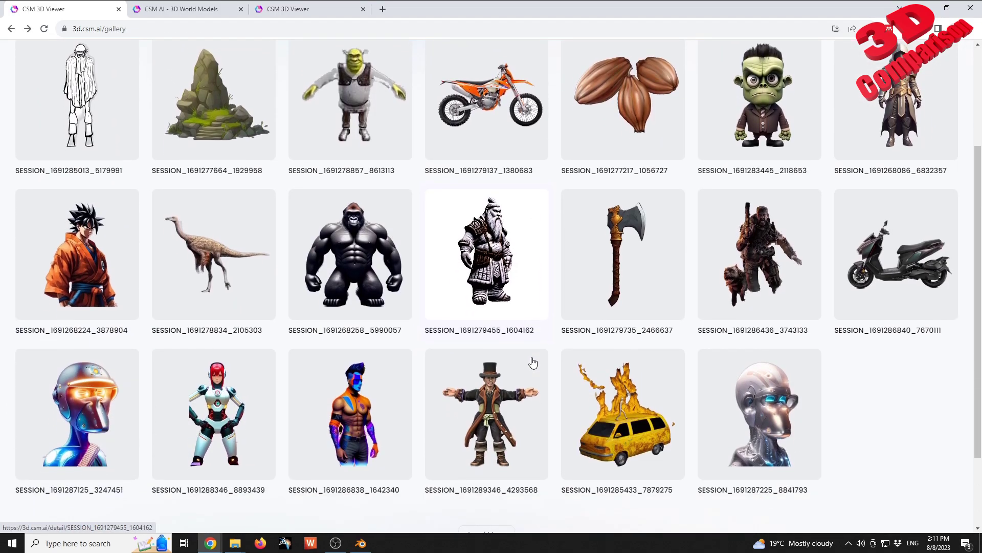
scroll(530, 372, "down", 3)
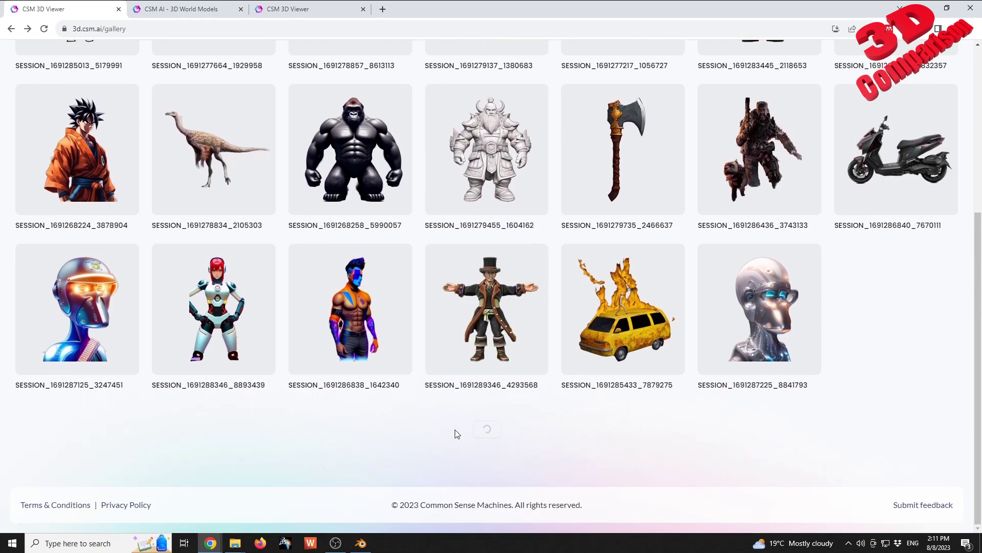
scroll(421, 379, "down", 1)
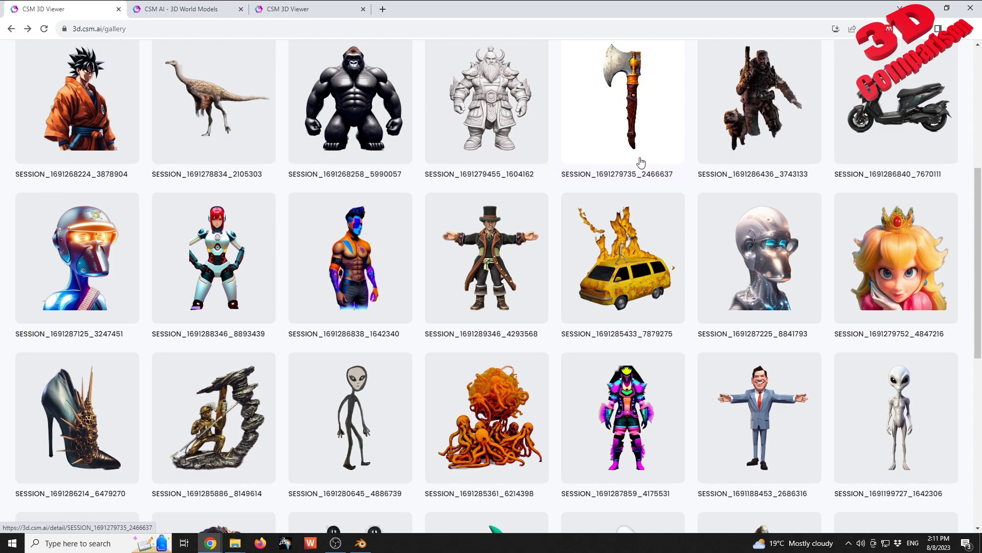
scroll(587, 171, "down", 2)
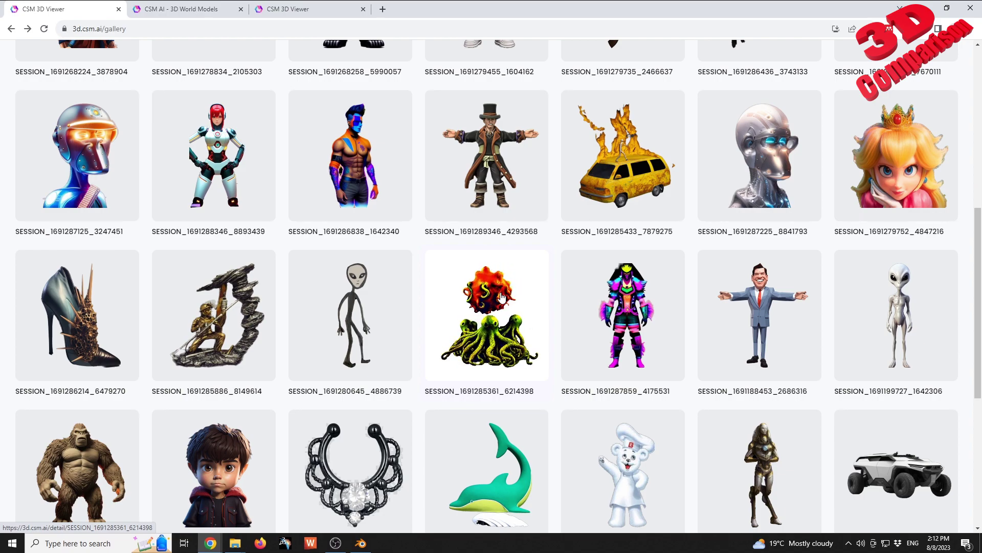
left_click(502, 297)
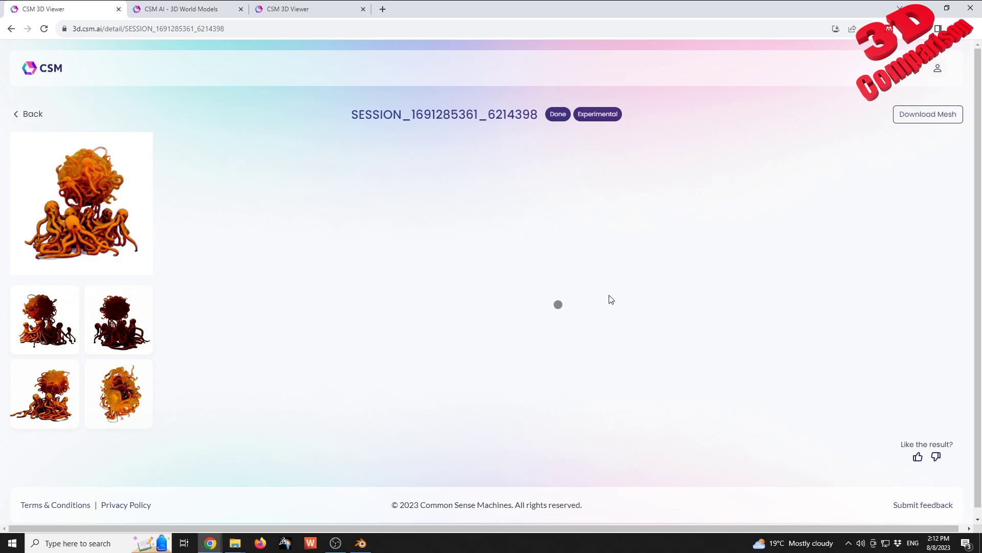
scroll(566, 312, "up", 5)
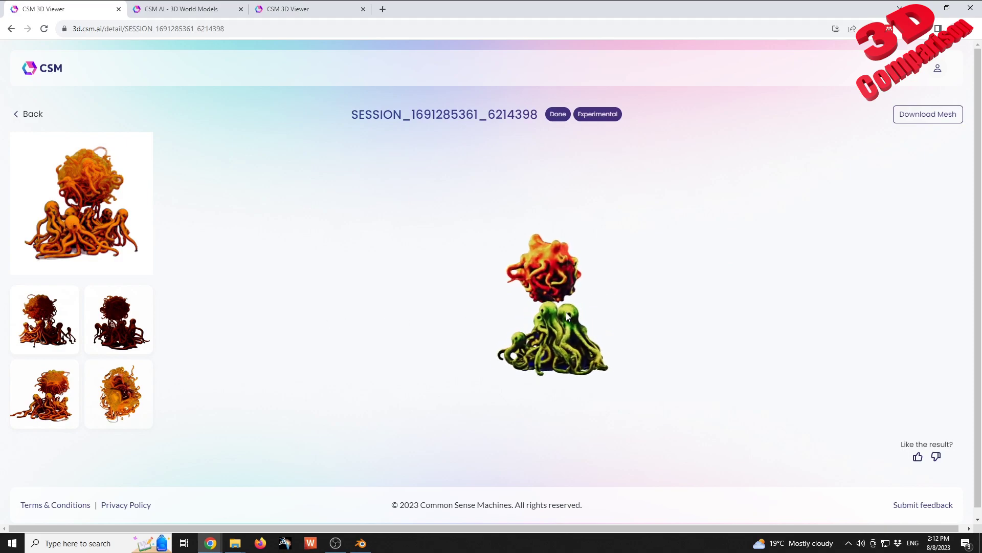
left_click_drag(539, 312, 678, 325)
left_click(39, 117)
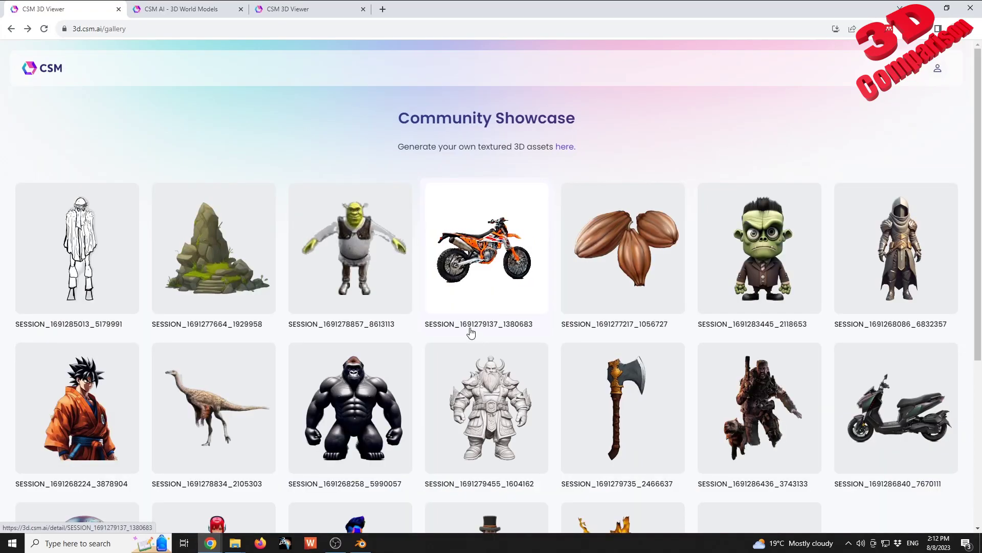
Step: Scroll the Community Showcase gallery to load more models, including the sneaker, lion statue and headphones
scroll(469, 329, "down", 4)
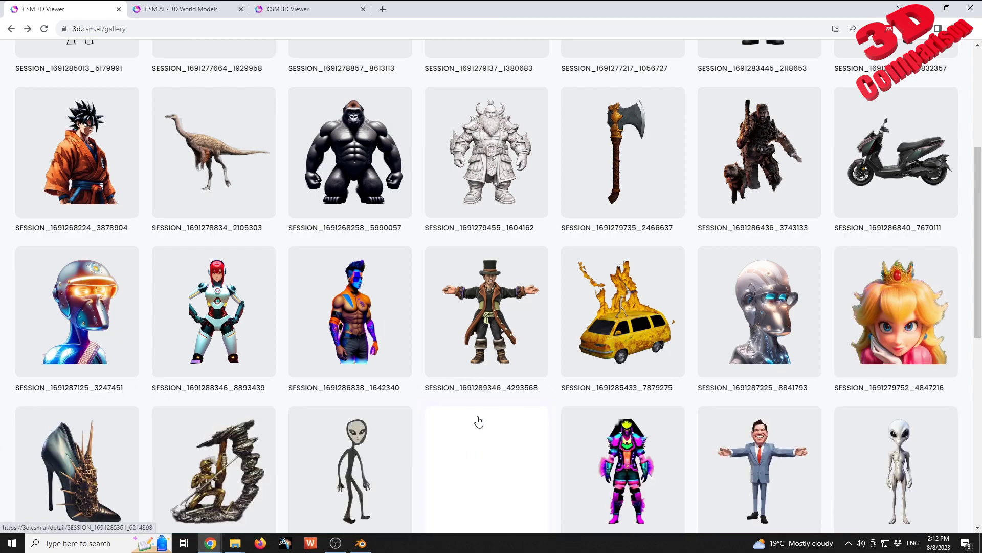
scroll(479, 421, "down", 4)
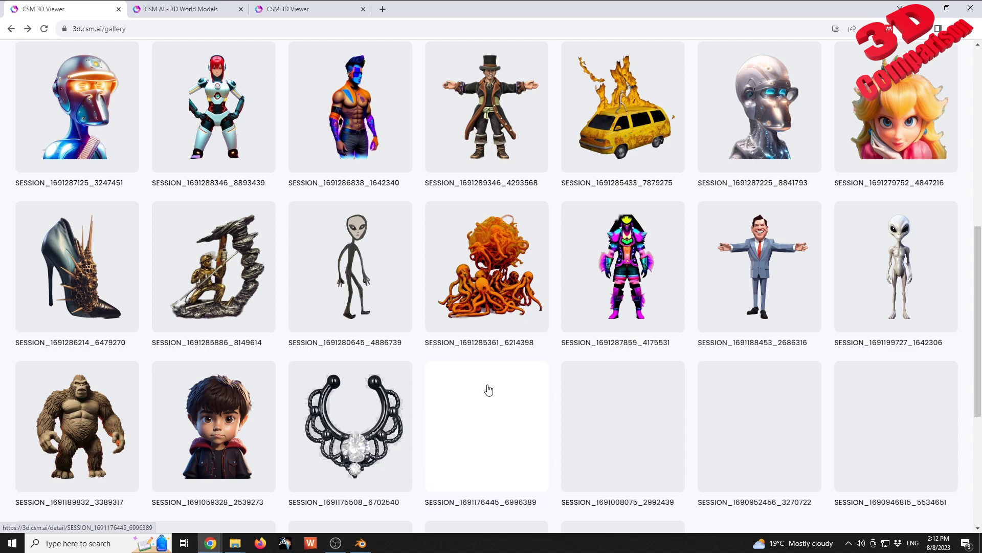
scroll(488, 390, "down", 3)
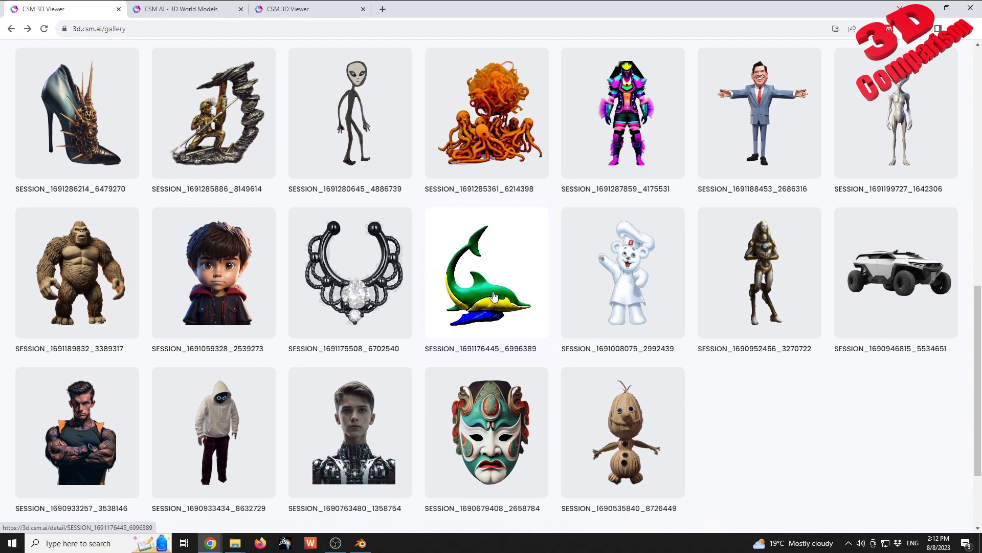
scroll(736, 423, "down", 2)
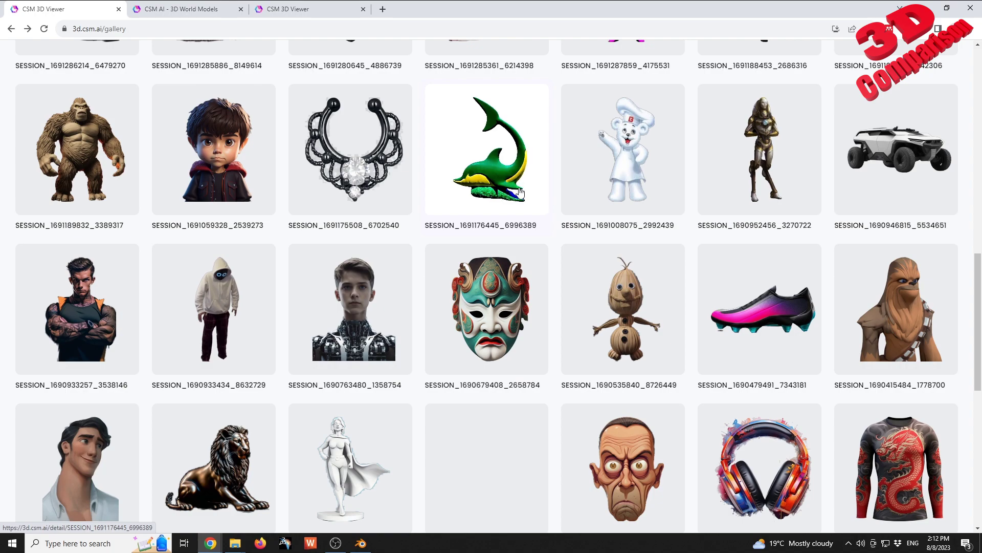
scroll(519, 192, "down", 2)
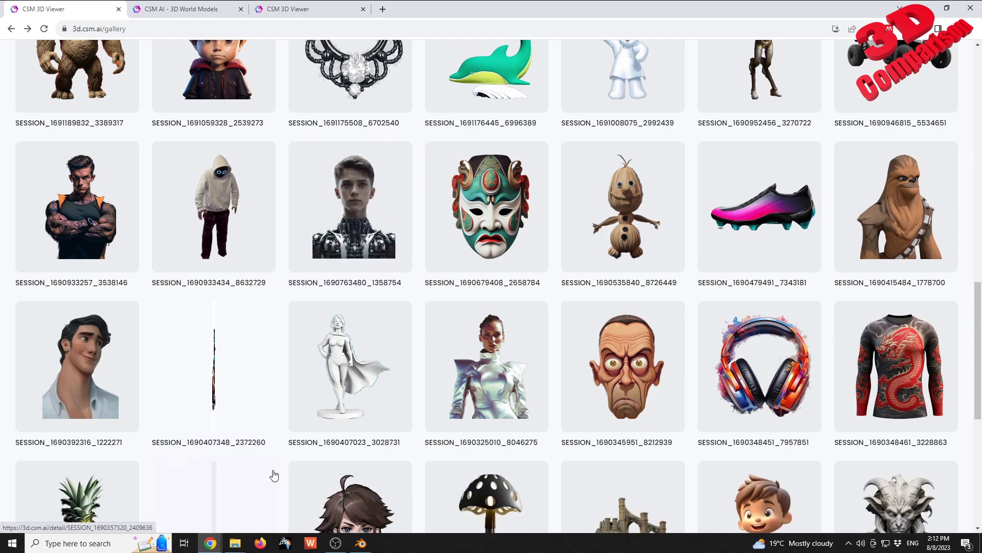
Step: Open the lion statue's detail page, then orbit and zoom its textured model from back, side and front
left_click(232, 400)
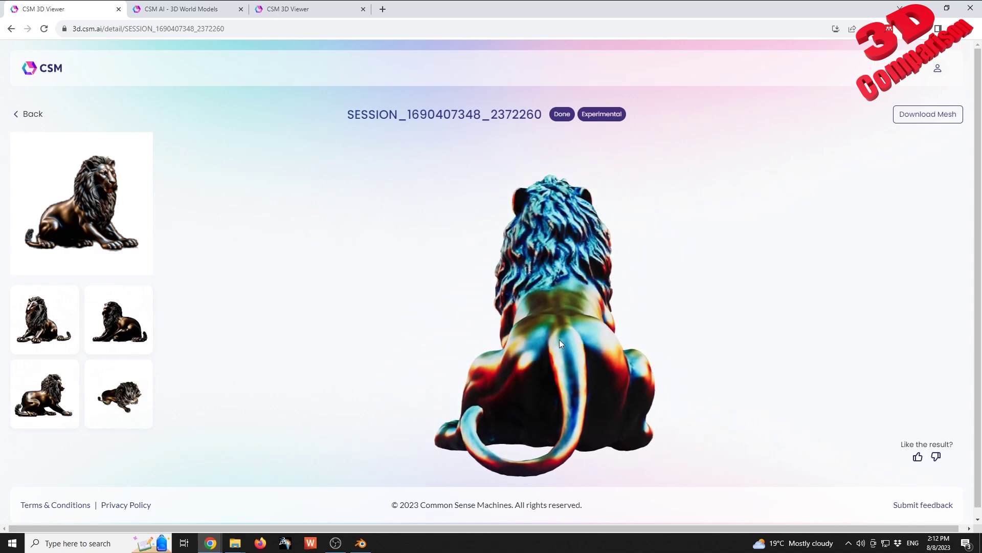
left_click_drag(560, 339, 611, 356)
left_click_drag(597, 382, 501, 250)
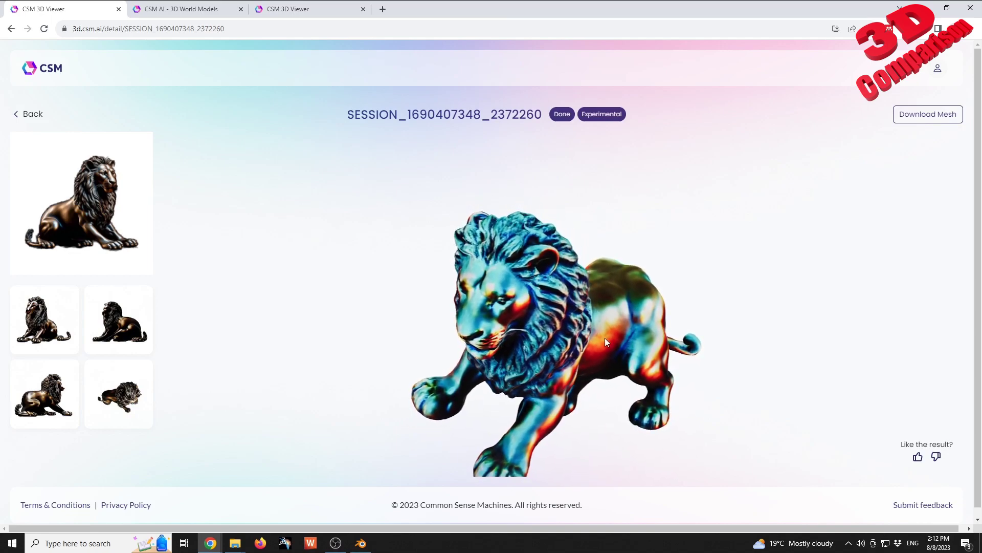
left_click_drag(560, 323, 503, 305)
scroll(511, 310, "up", 3)
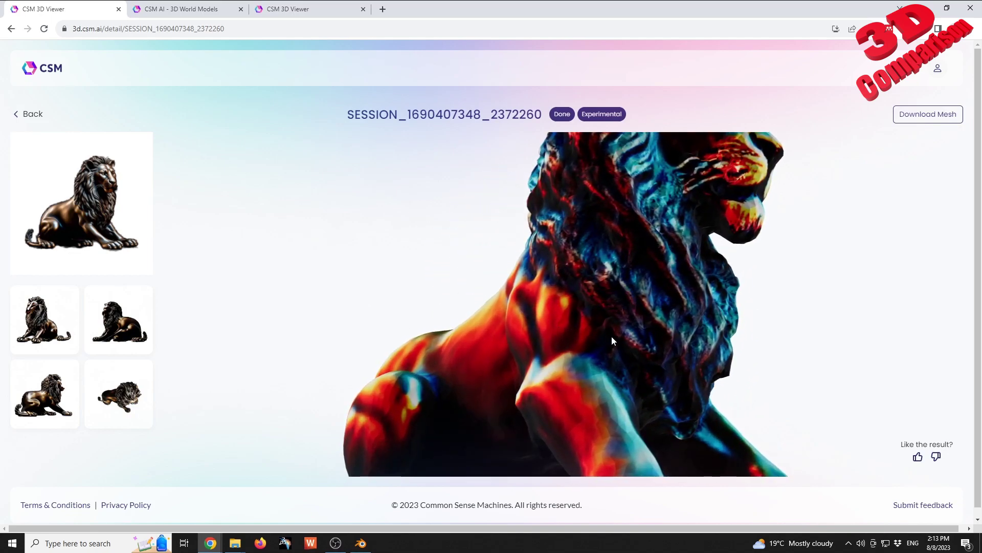
scroll(615, 336, "down", 5)
left_click_drag(637, 322, 574, 335)
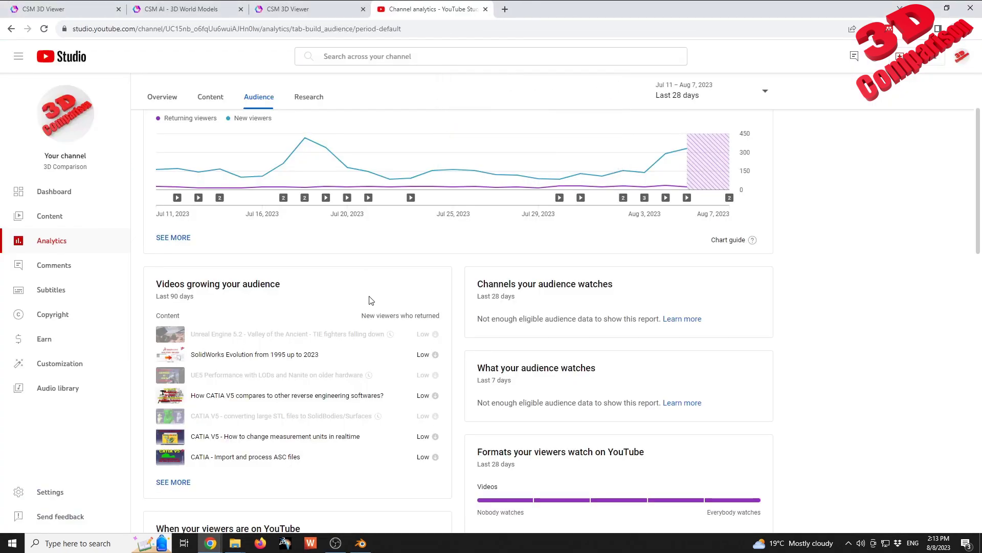
Step: Browse the Audience analytics, then switch to the channel dashboard showing 6.9K views and 214.3 watch hours
scroll(357, 302, "down", 1)
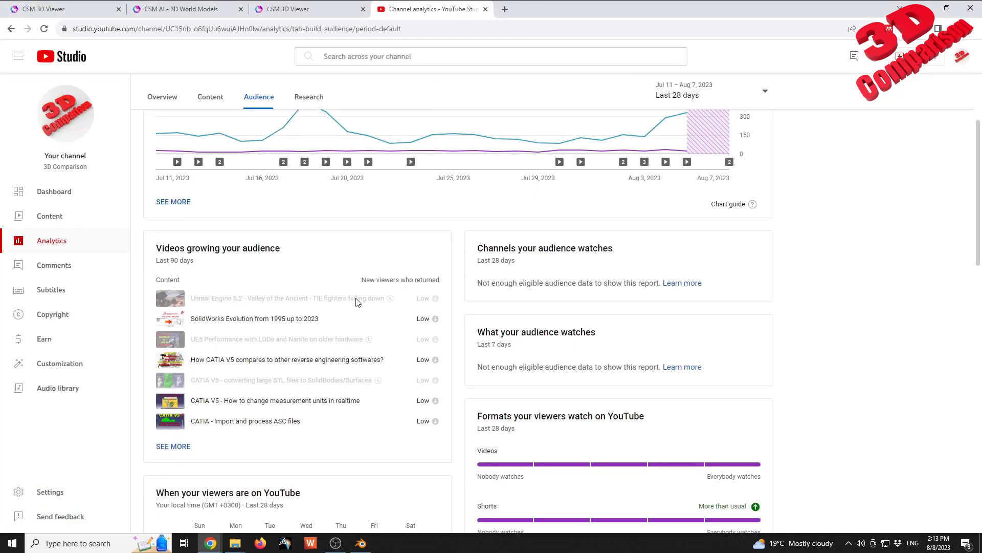
scroll(357, 302, "down", 8)
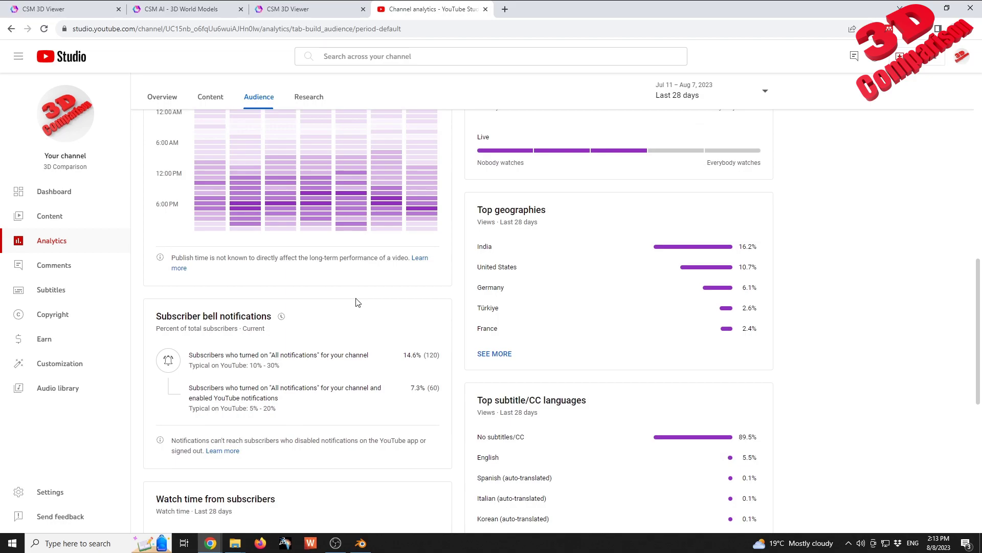
scroll(357, 302, "down", 4)
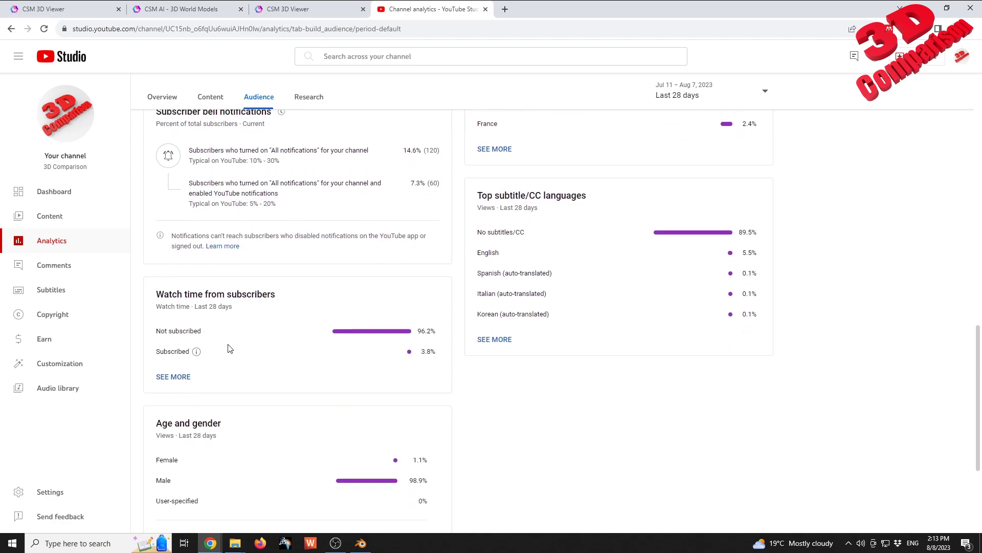
mouse_move(177, 297)
scroll(430, 357, "down", 4)
scroll(430, 357, "up", 4)
left_click(71, 194)
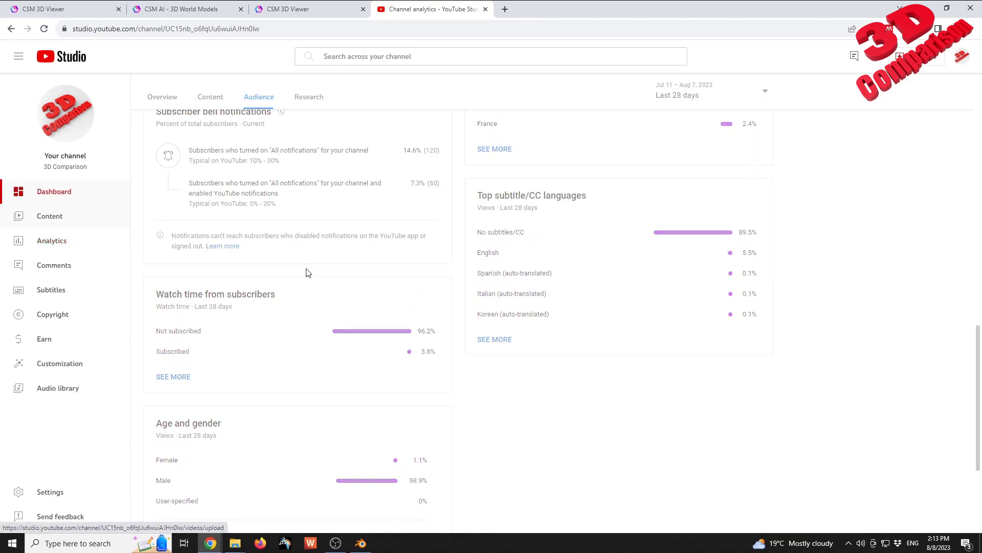
scroll(507, 383, "down", 2)
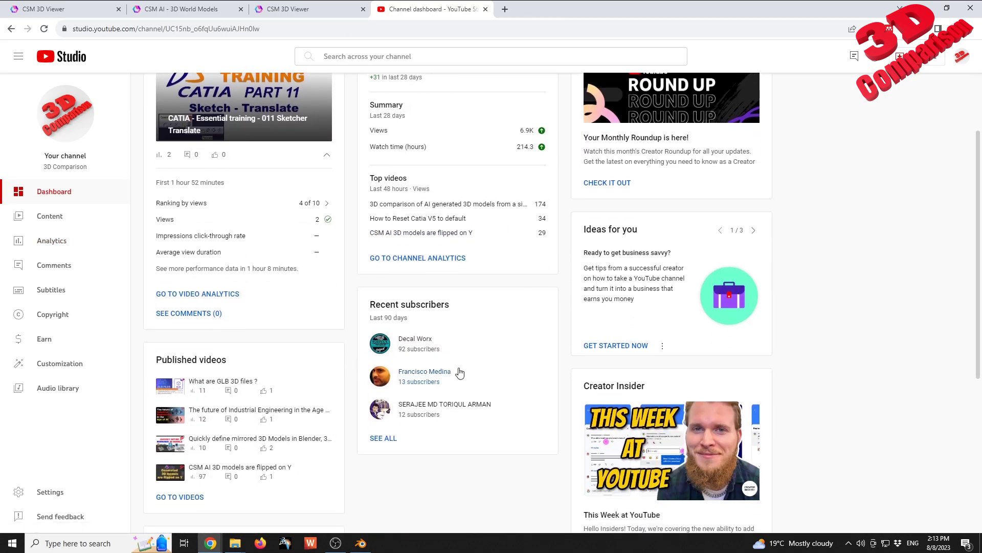
Step: Open the last-90-days Subscribers list and sort it by Date subscribed, newest first
left_click(385, 438)
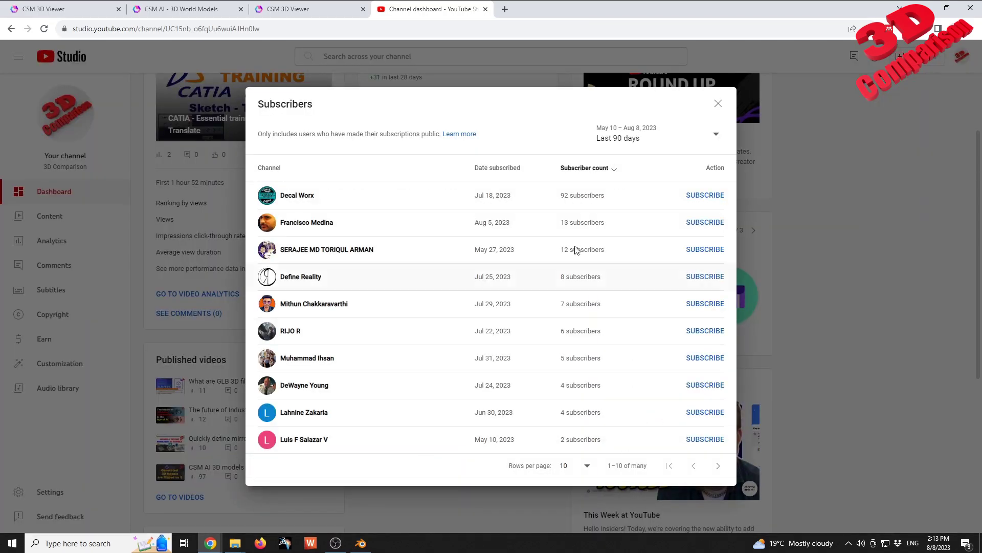
left_click(513, 171)
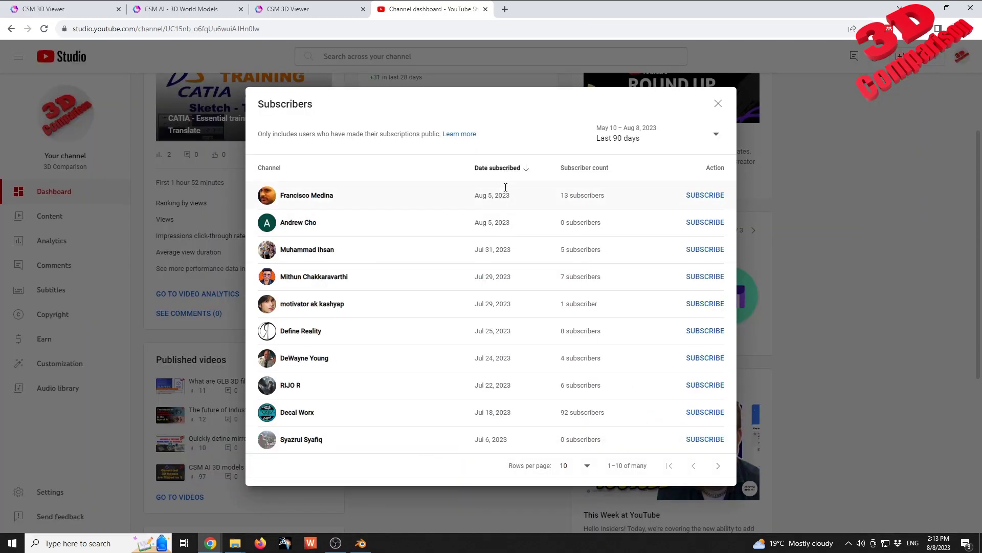